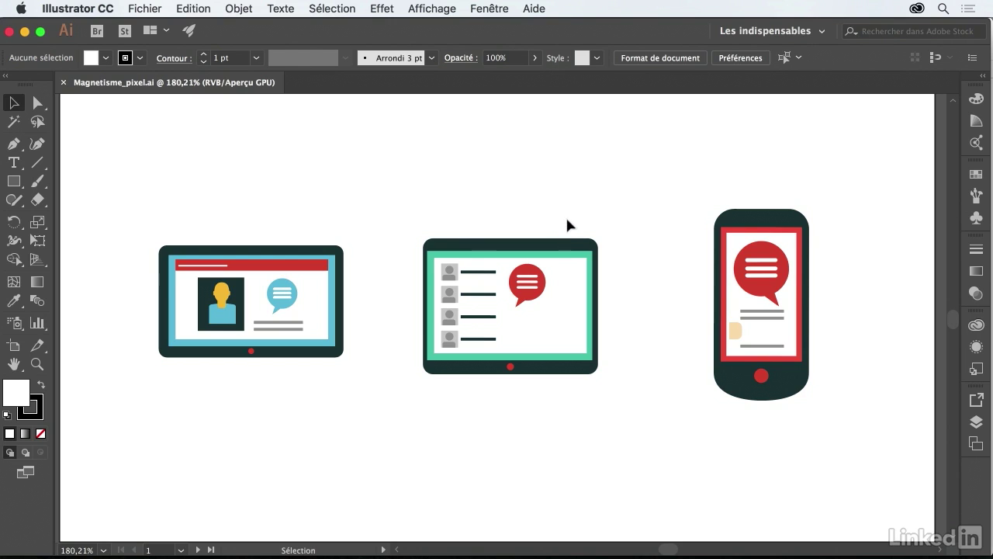
- Zoom in on the middle tablet illustration and centre it in the view
key(ctrl+space)
drag(477, 222, 665, 229)
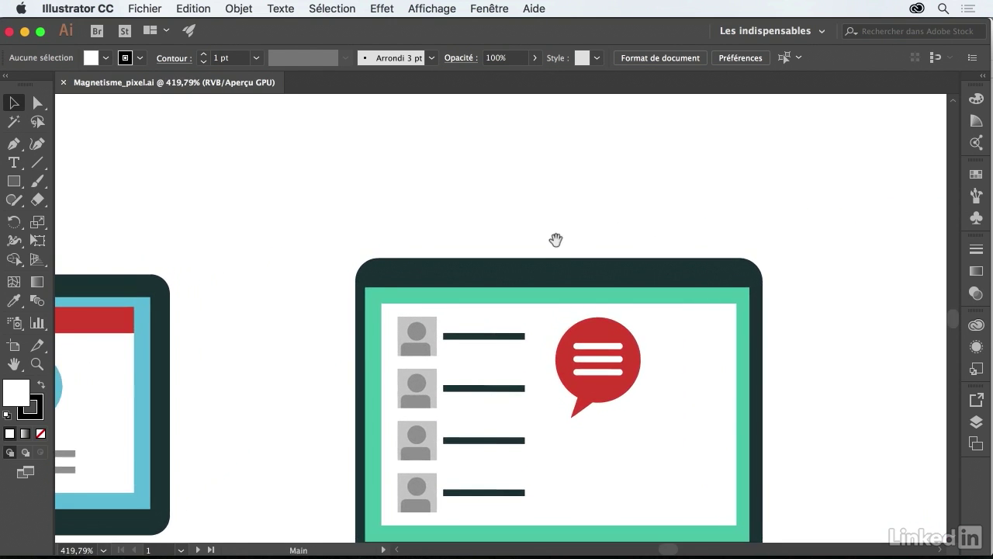
drag(556, 240, 537, 173)
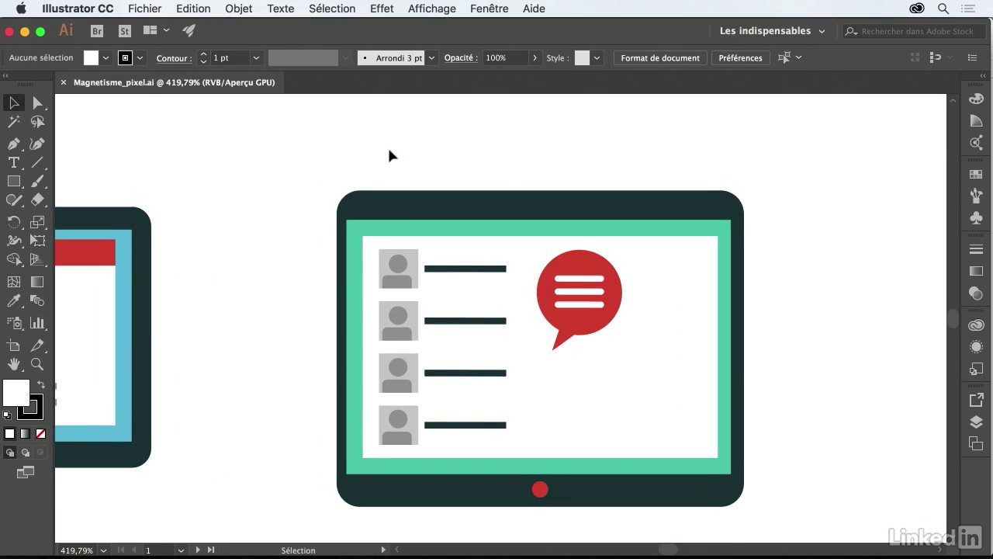
- Turn on Aperçu en pixels, inspect the tablet's top-left corner up close, then return to 800%
click(422, 10)
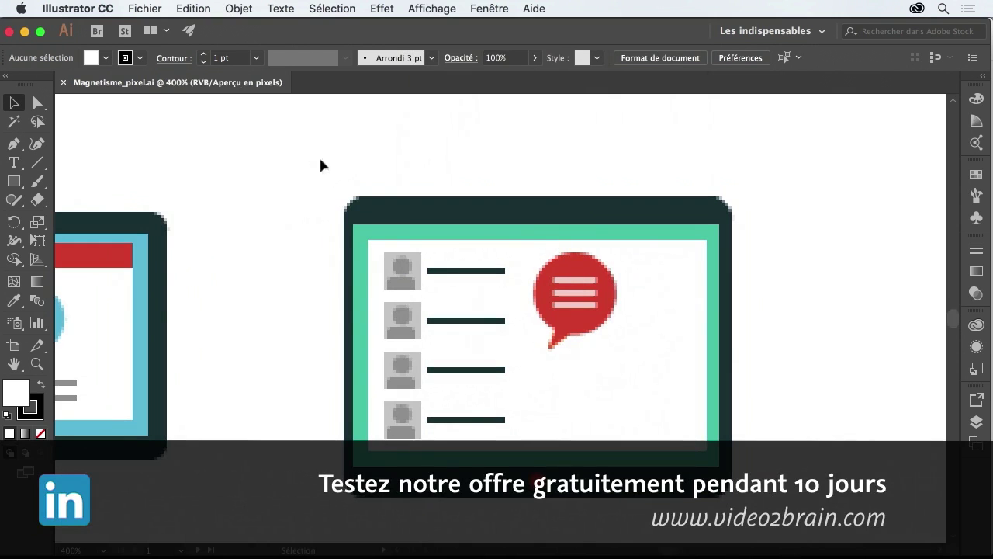
drag(293, 189, 484, 318)
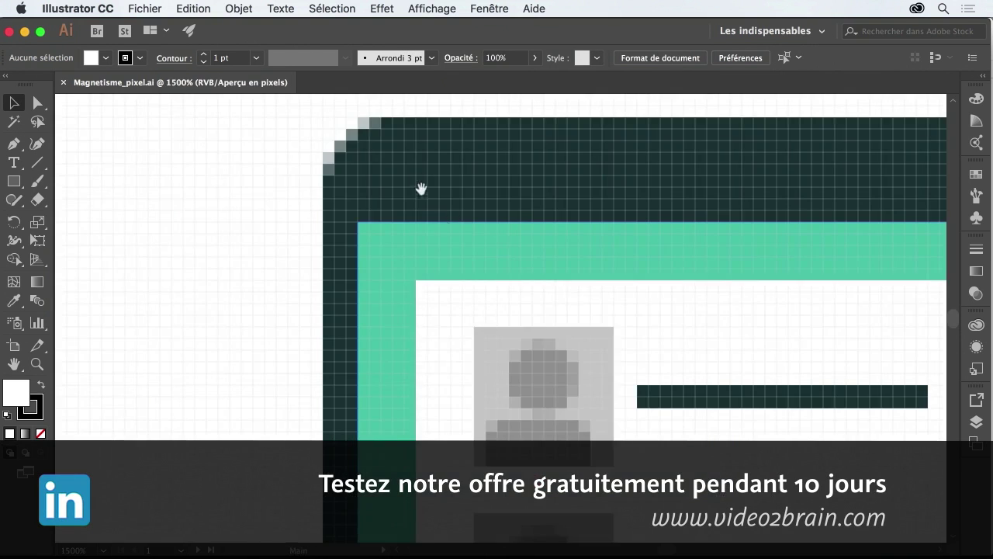
scroll(388, 202, up, 3)
scroll(388, 202, left, 3)
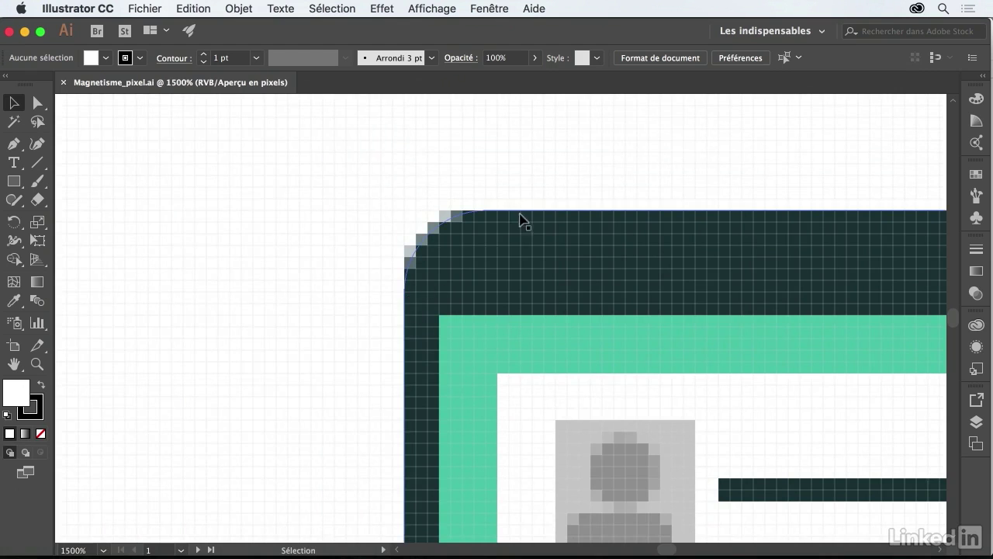
key(ctrl+minus)
key(ctrl+minus)
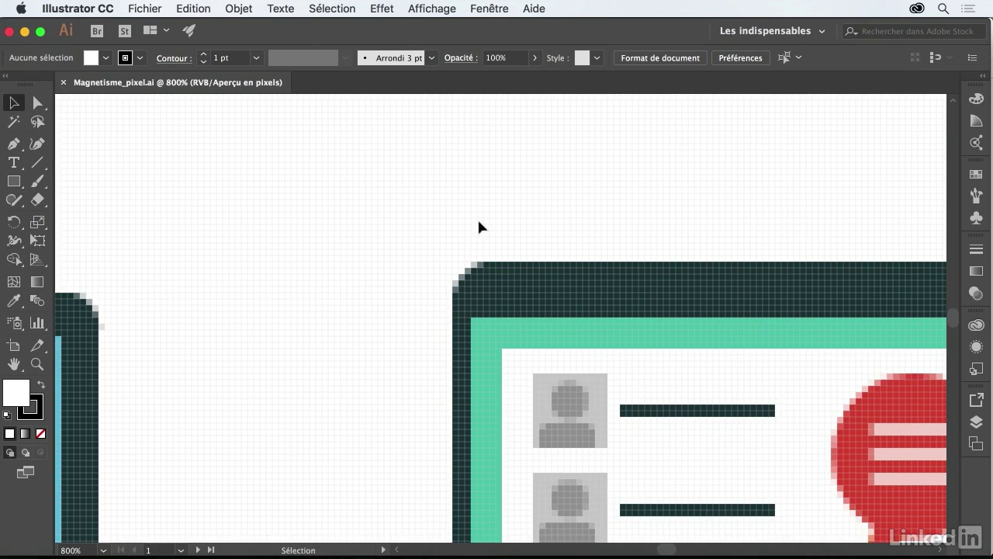
scroll(457, 212, right, 3)
scroll(388, 220, right, 2)
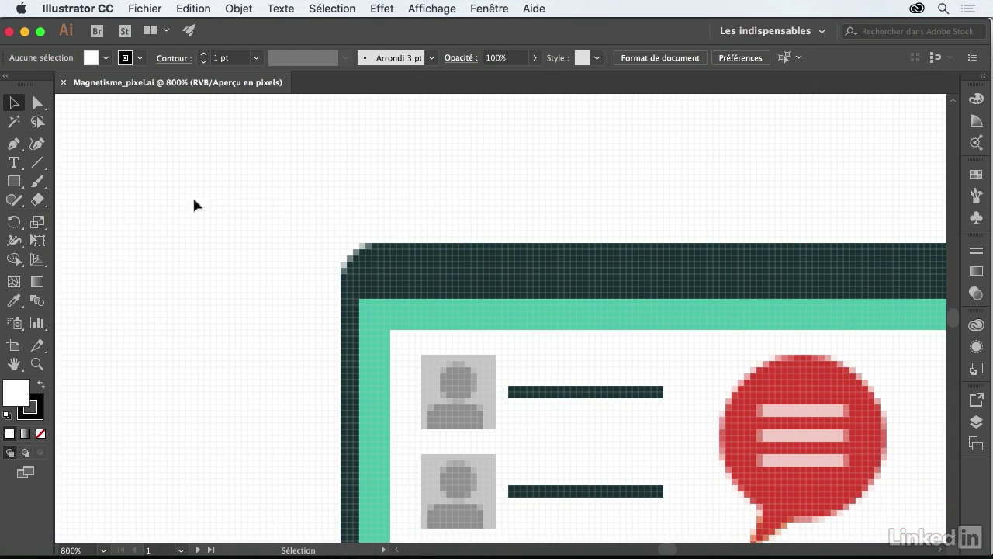
- Draw two outlined rectangles above the tablet, the second about 32.38 × 7 px, then deselect
click(14, 181)
drag(287, 132, 429, 205)
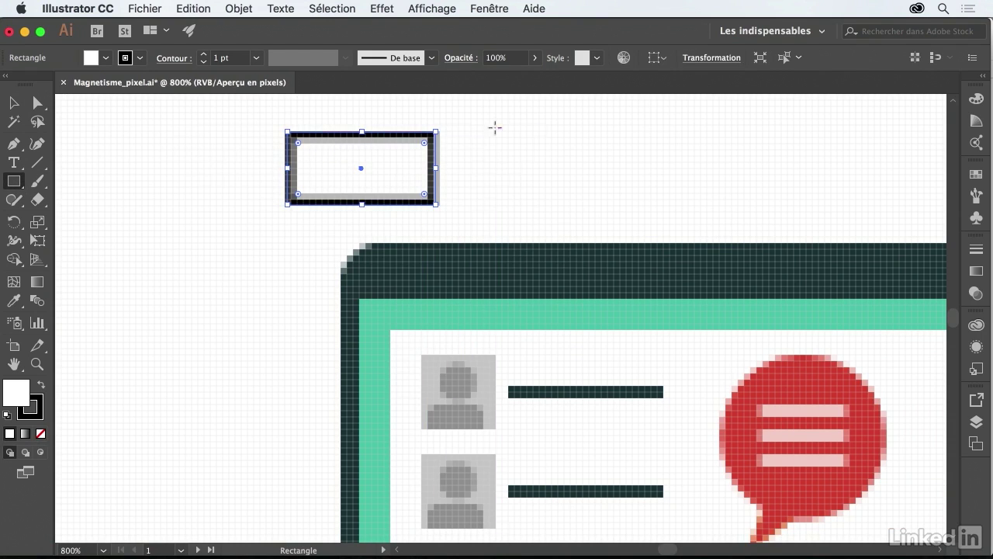
drag(483, 109, 683, 169)
key(v)
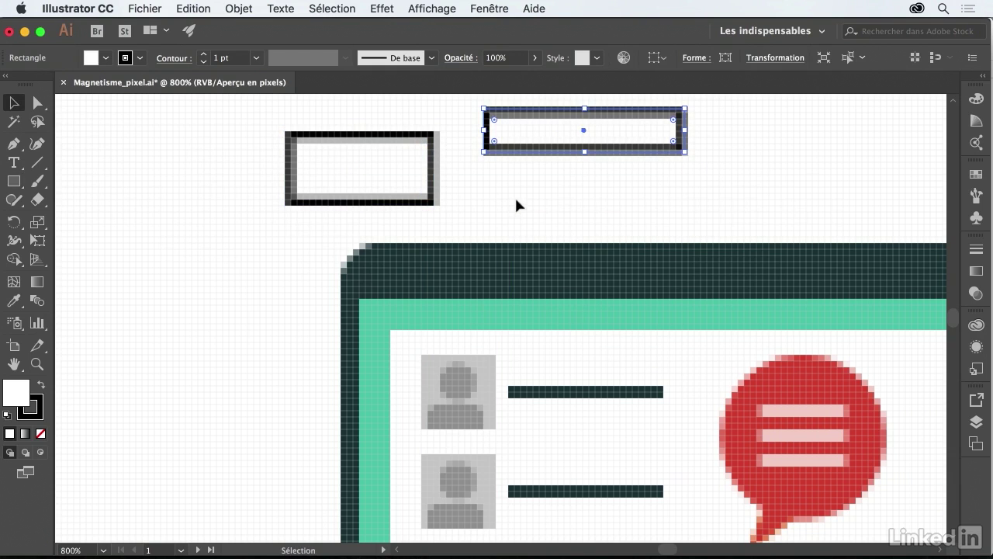
click(519, 205)
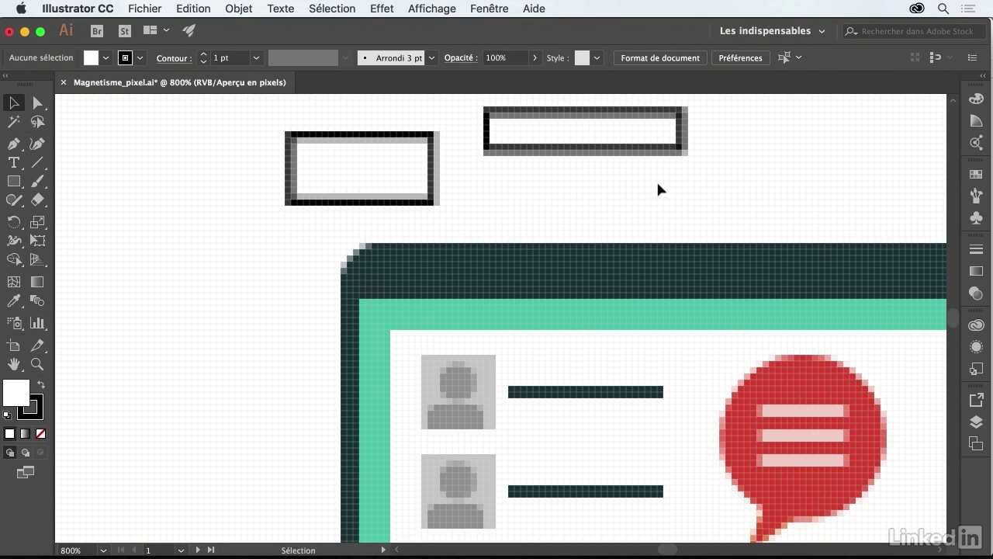
- Enable Magnétisme du pixel and draw a third rectangle below the top one
click(426, 11)
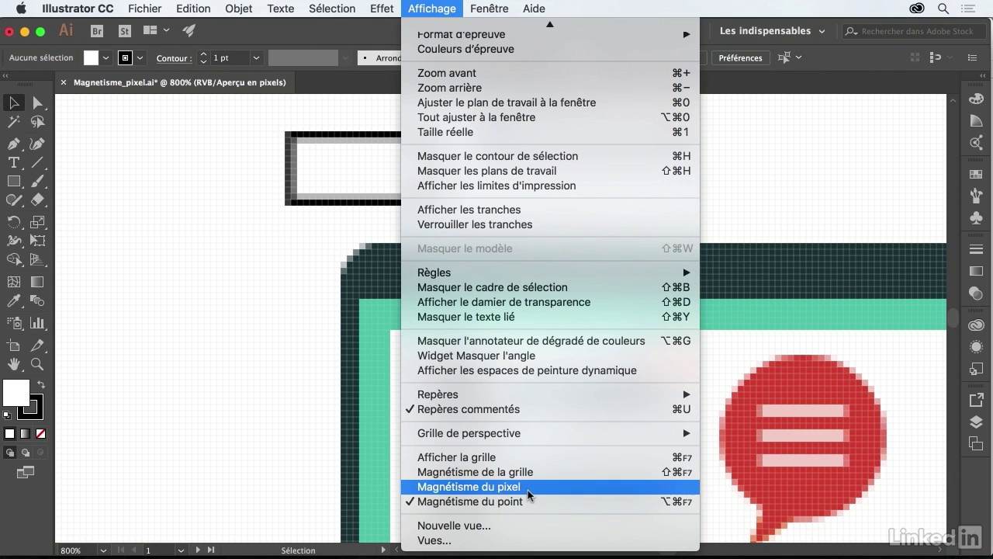
click(527, 492)
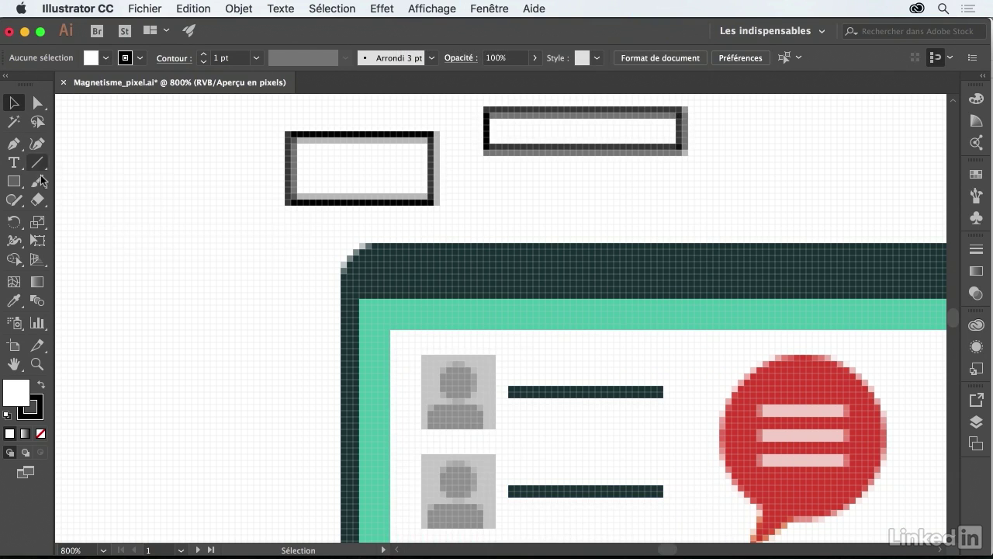
key(m)
drag(527, 175, 720, 218)
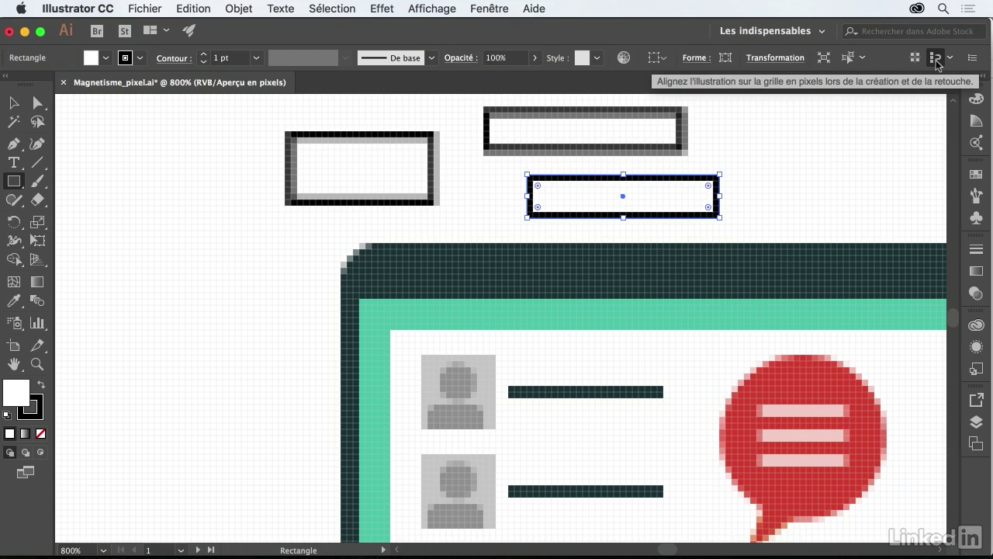
- Toggle pixel-grid alignment, switch pixel snapping back on, and deselect the third rectangle
click(935, 60)
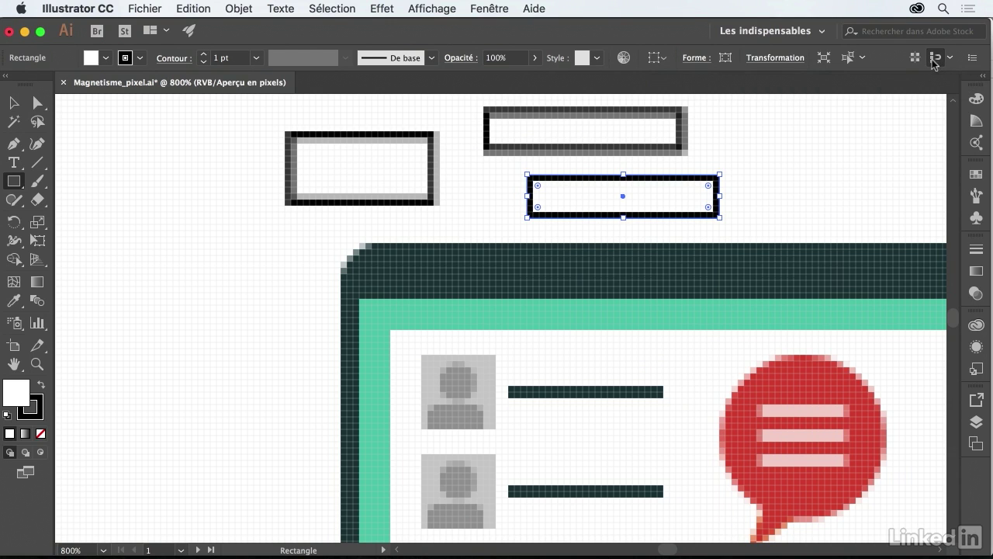
click(423, 8)
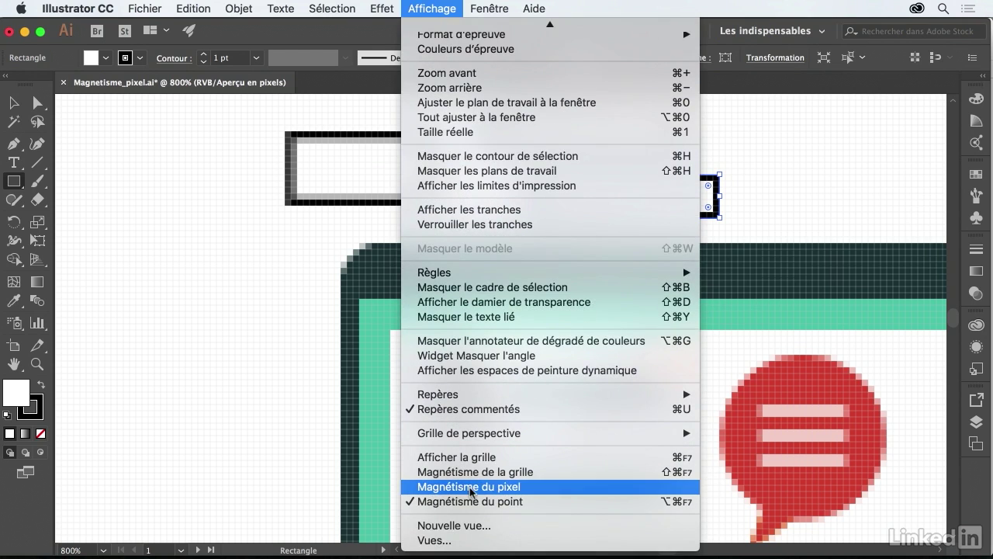
click(487, 487)
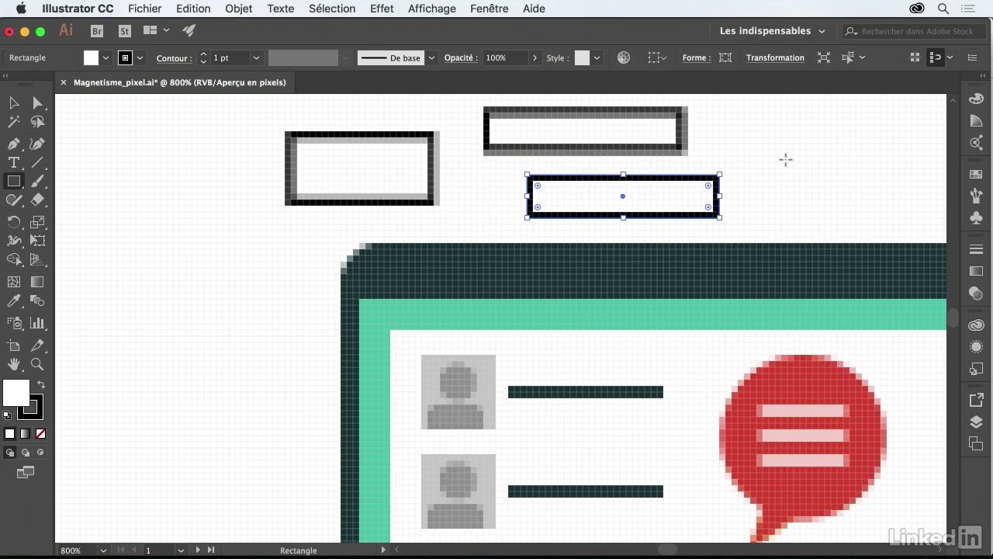
super+click(788, 163)
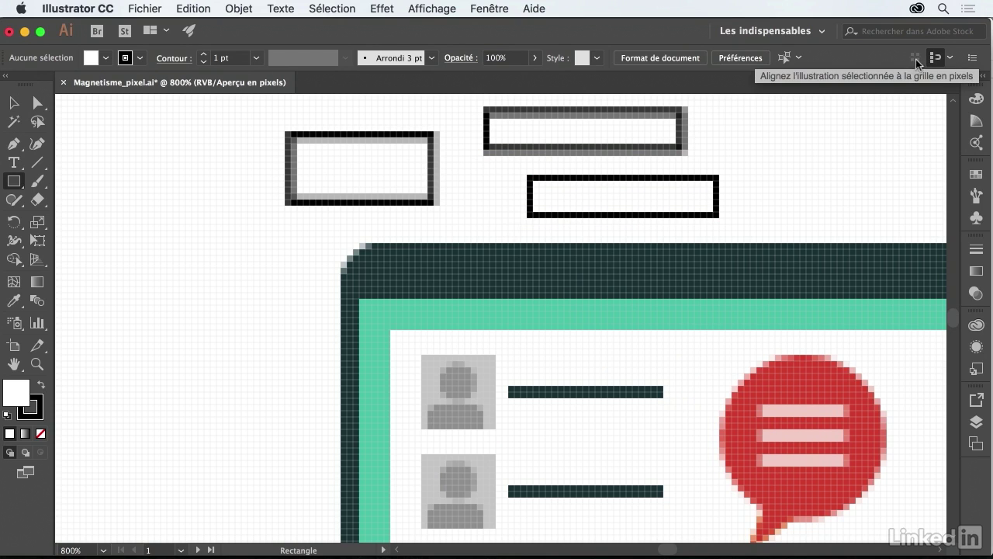
- Align the wide top rectangle and the left rectangle to the pixel grid
drag(714, 114, 666, 155)
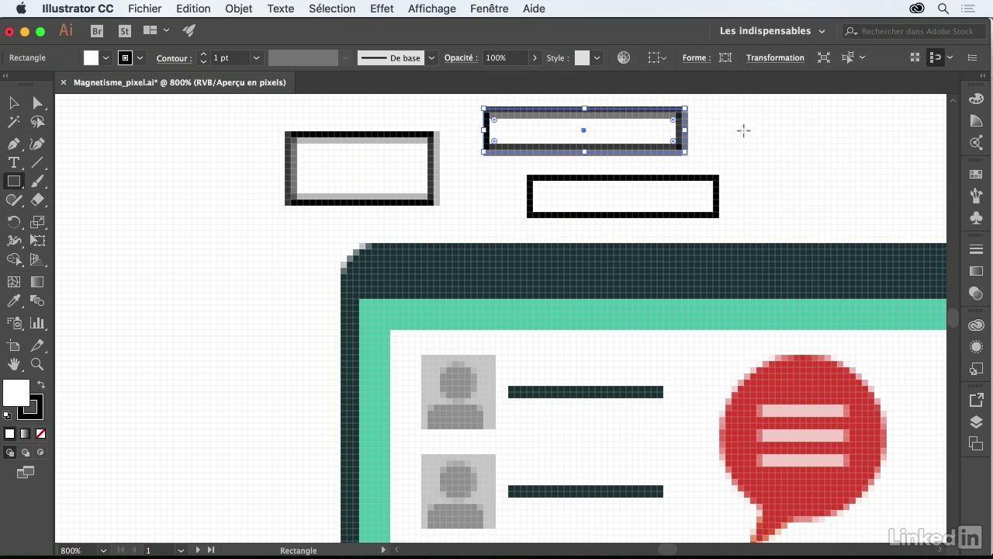
click(917, 59)
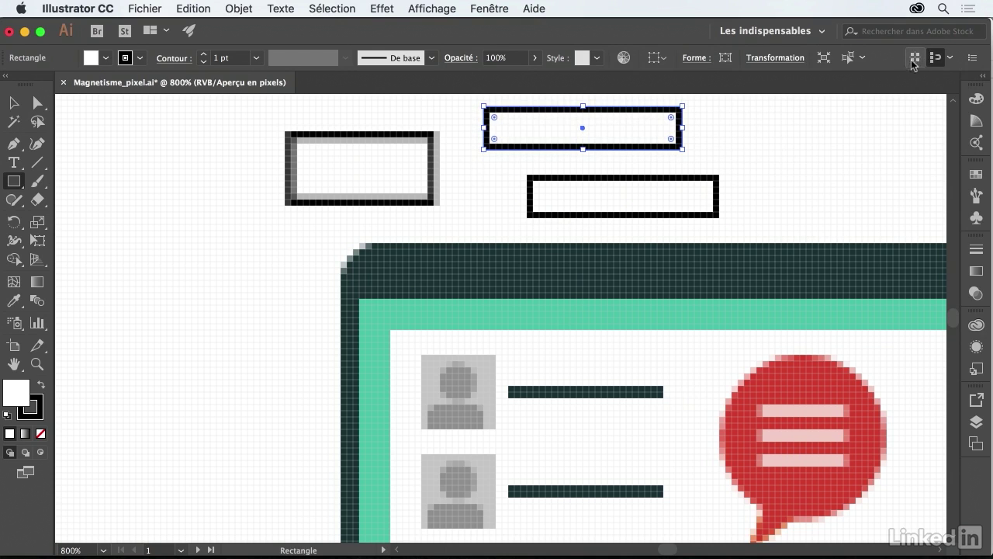
click(426, 200)
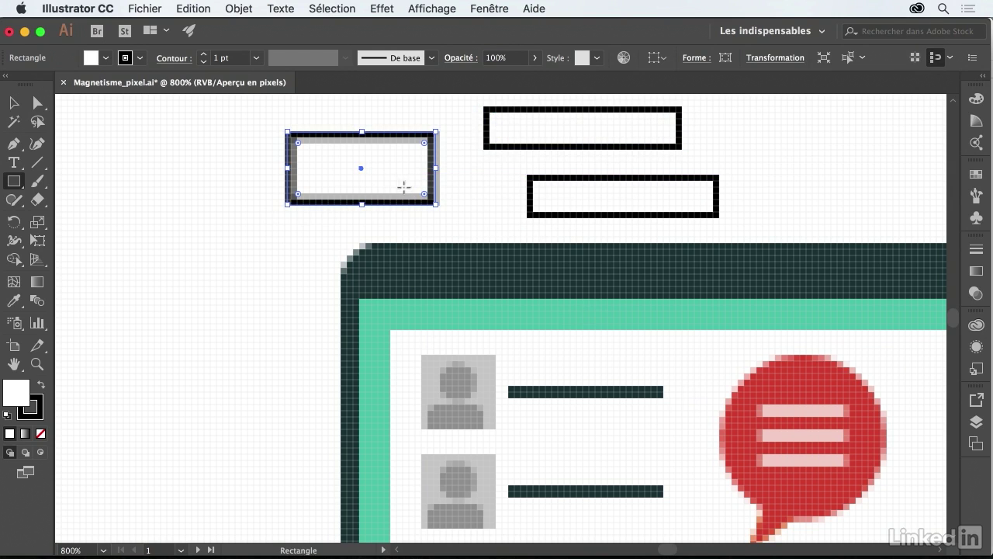
right_click(407, 189)
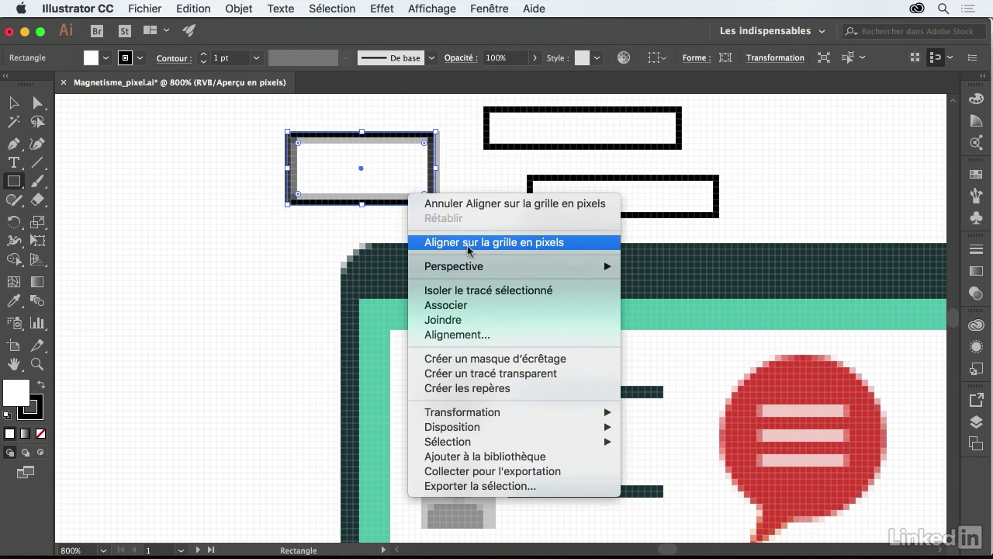
click(488, 244)
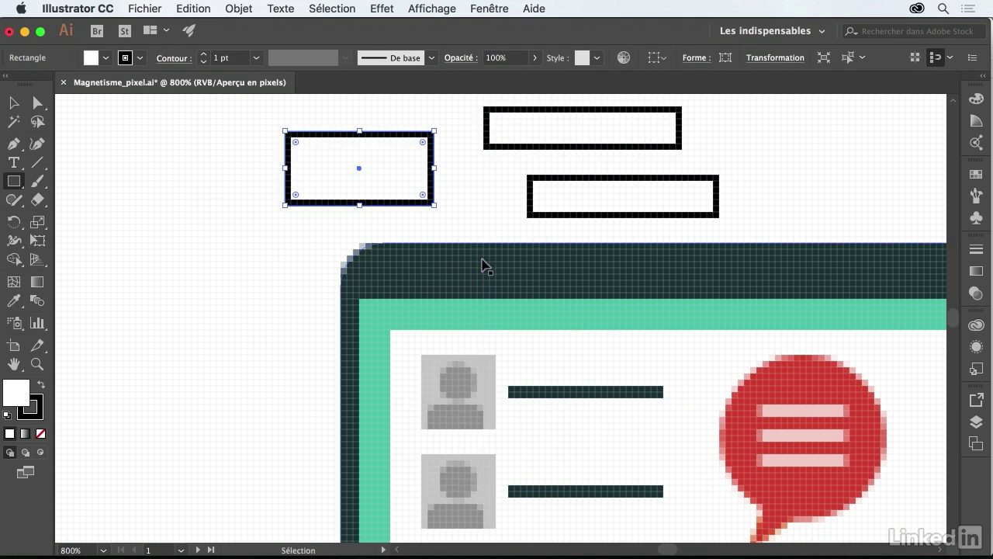
- Reapply Objet > Aligner sur la grille en pixels to the left rectangle and deselect it
click(239, 9)
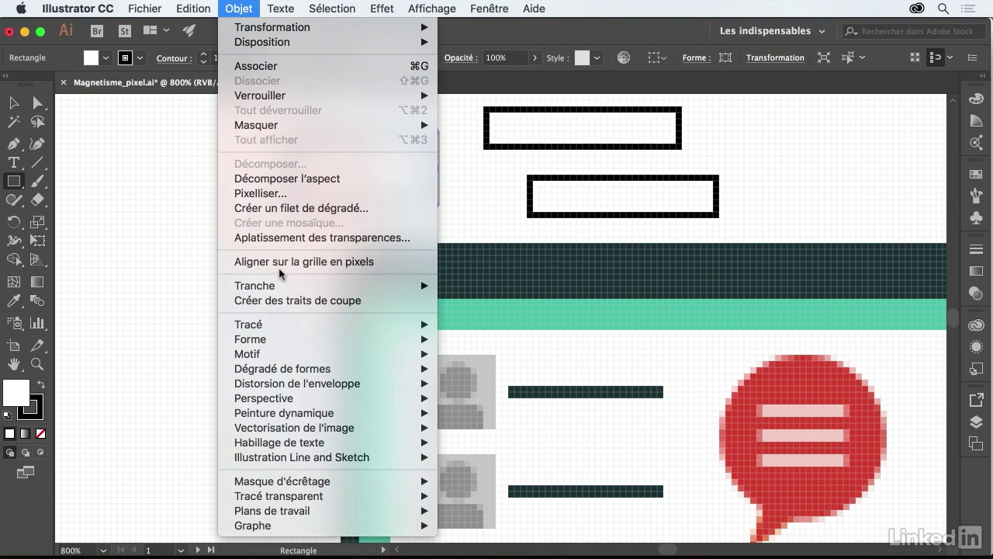
click(305, 263)
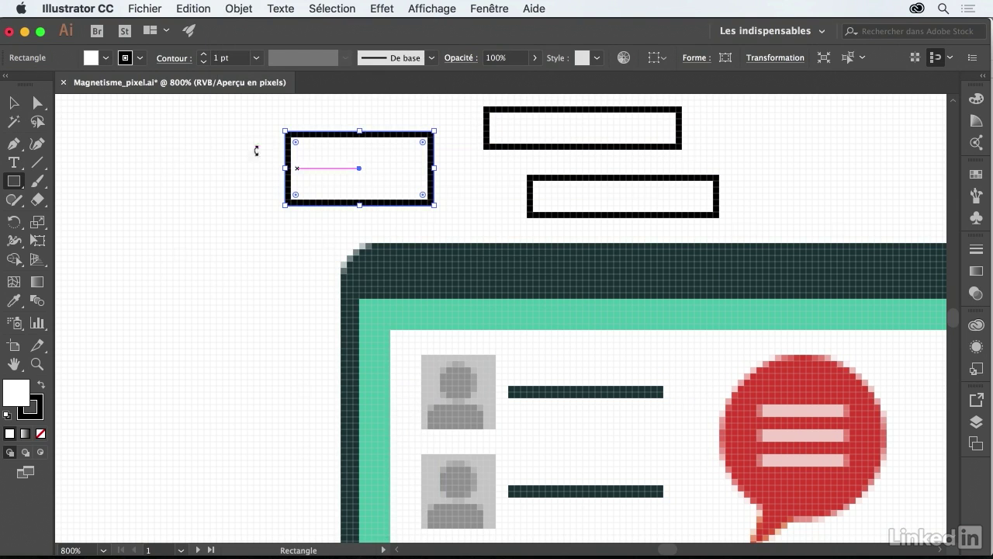
key(v)
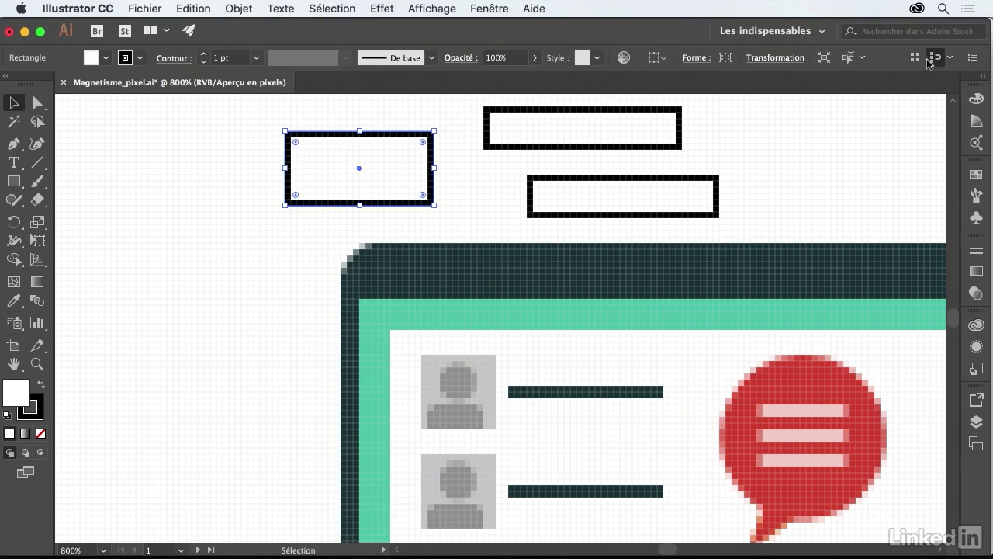
click(484, 205)
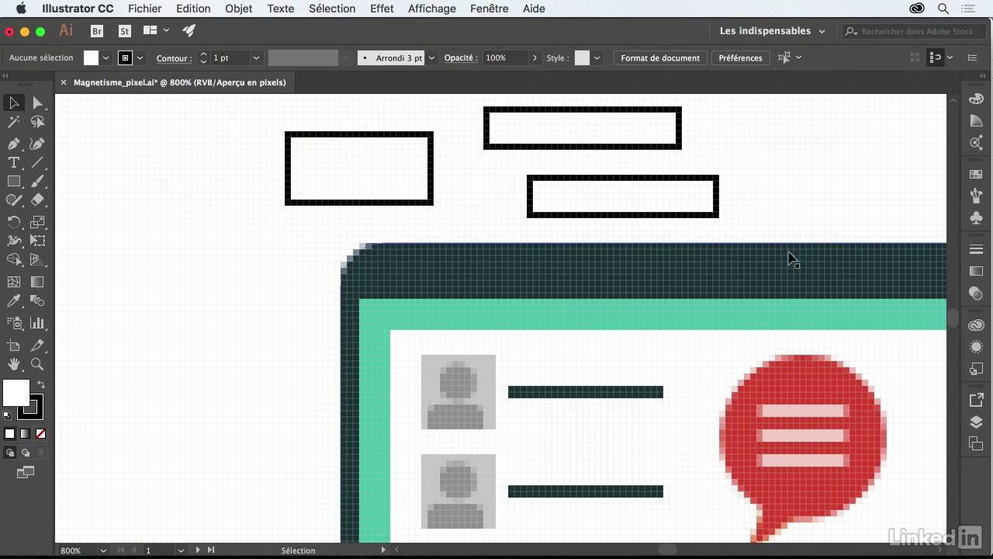
- Zoom out and delete the three small test rectangles
key(ctrl+minus)
key(ctrl+minus)
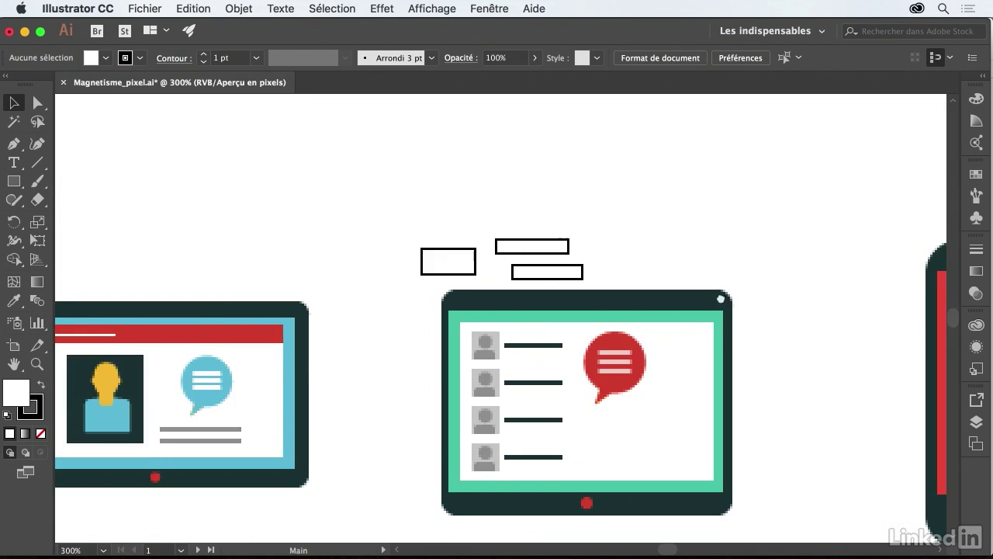
scroll(699, 247, right, 2)
scroll(698, 247, down, 1)
drag(400, 258, 381, 266)
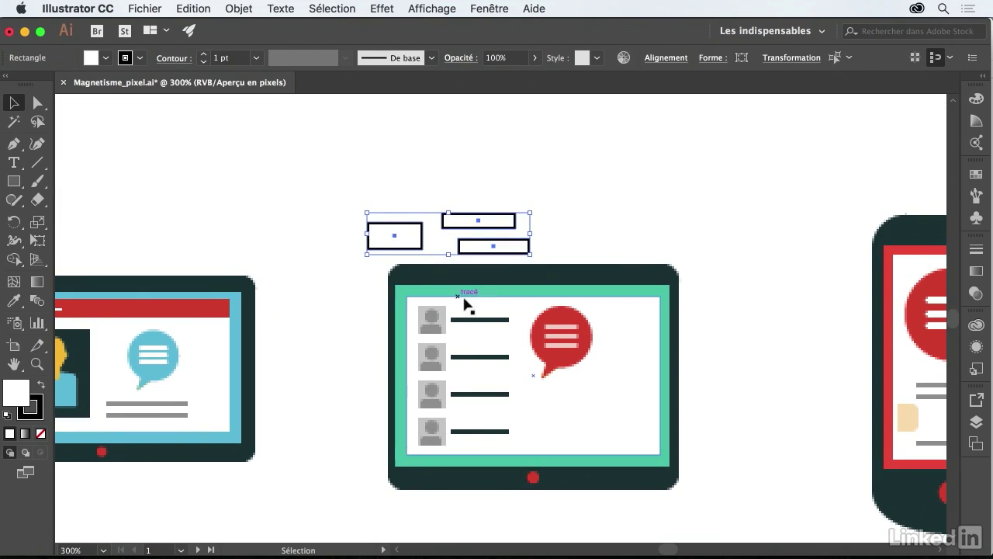
key(Delete)
- Select the central tablet illustration and bring up Options de magnétisme du pixel
drag(473, 227, 468, 224)
scroll(477, 220, right, 3)
scroll(478, 219, down, 2)
drag(679, 200, 554, 305)
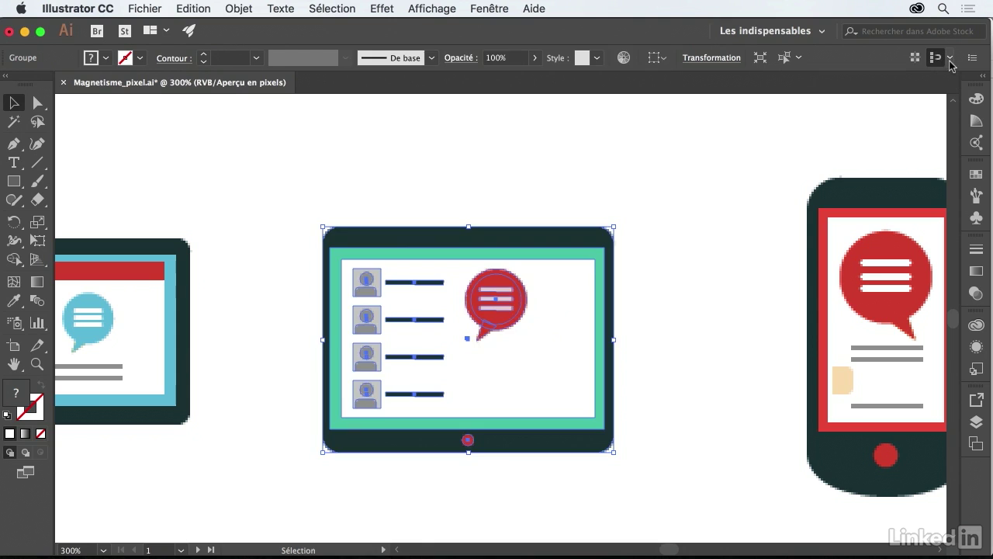
click(950, 61)
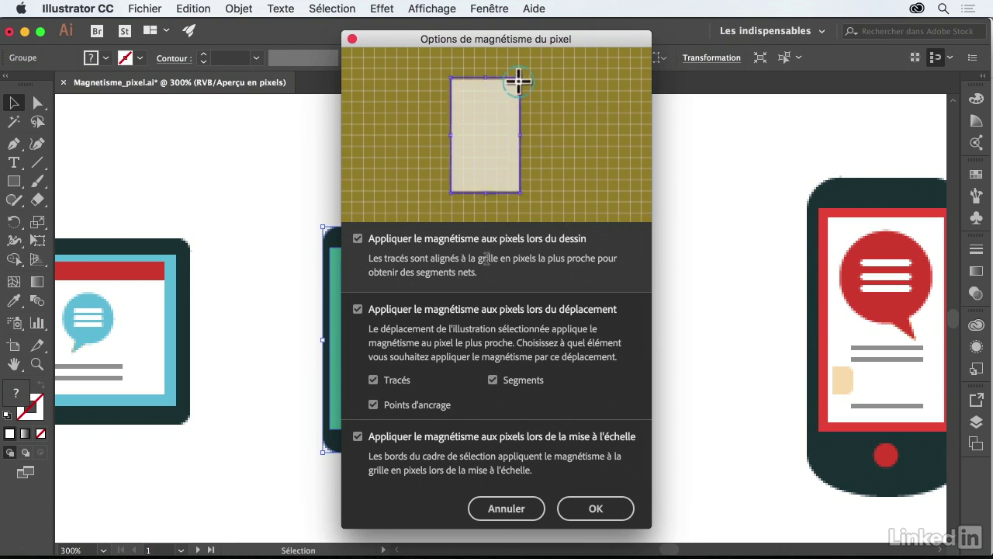
- Preview toggling Tracés, Segments and Points d'ancrage snapping, re-enable all, and confirm with OK
click(359, 239)
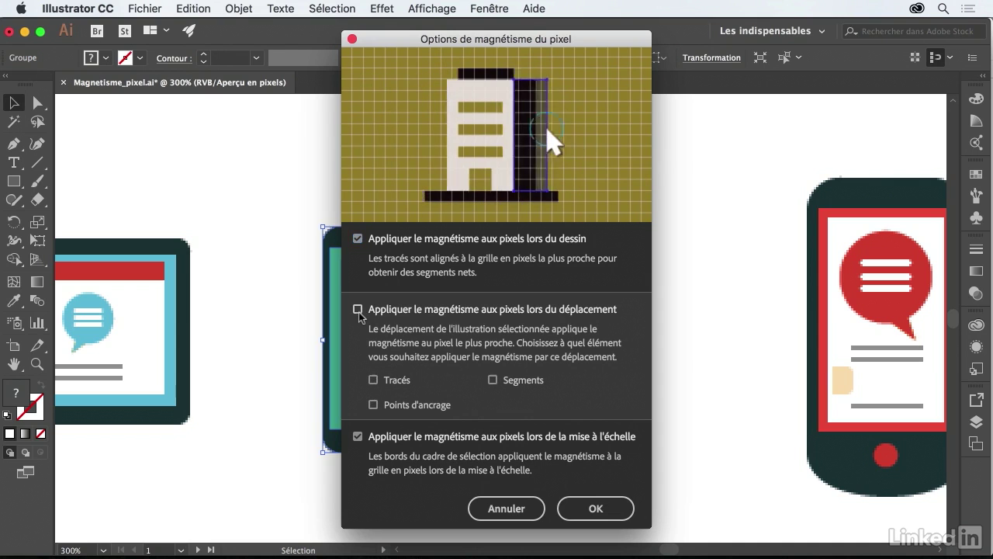
click(373, 379)
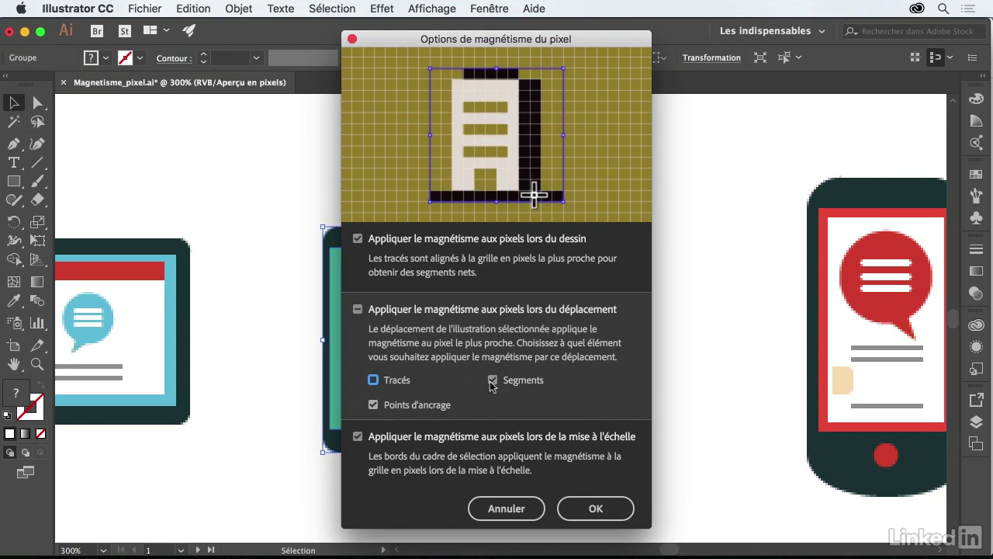
key(space)
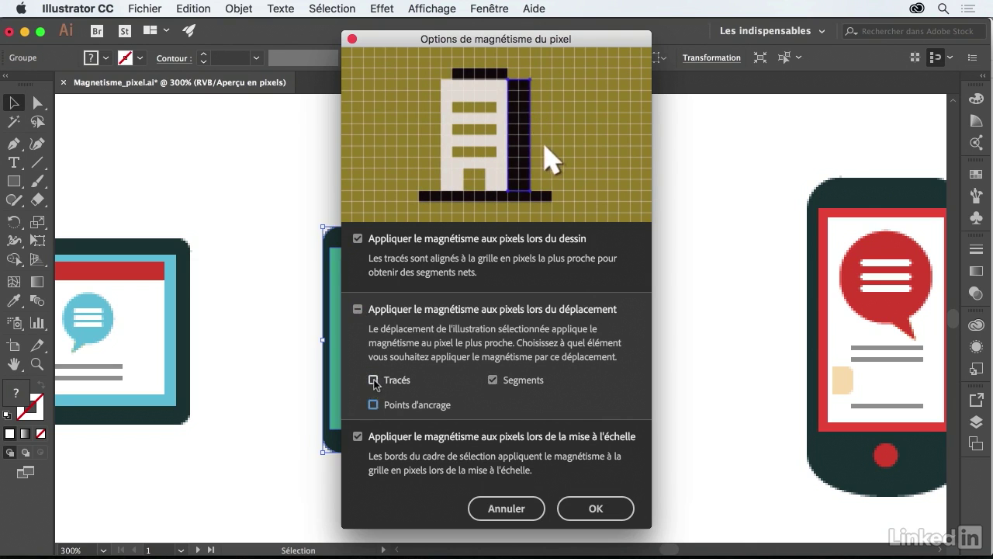
click(357, 309)
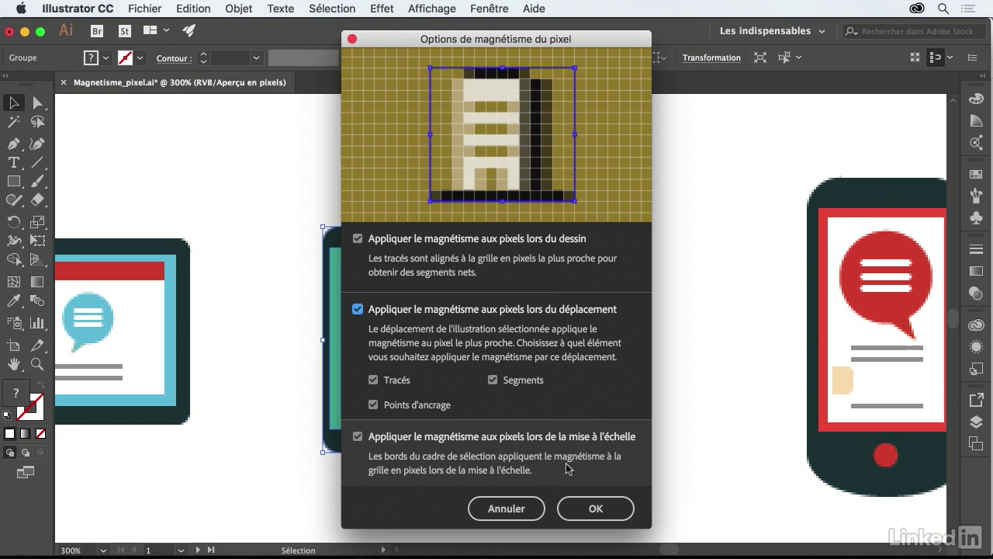
click(571, 510)
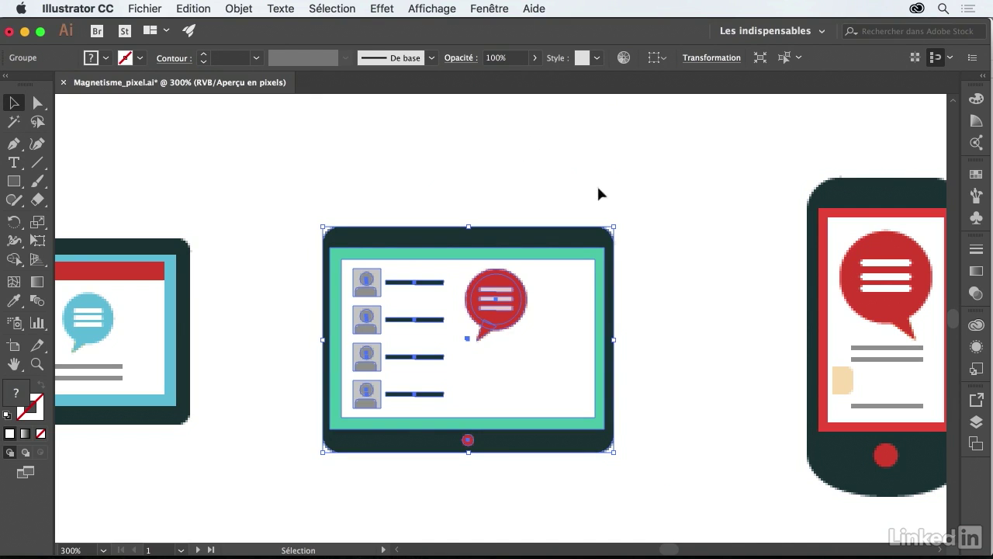
- Turn on pixel-grid alignment, create a Web Commun document, and enable alignment there too
click(934, 59)
click(138, 9)
click(153, 29)
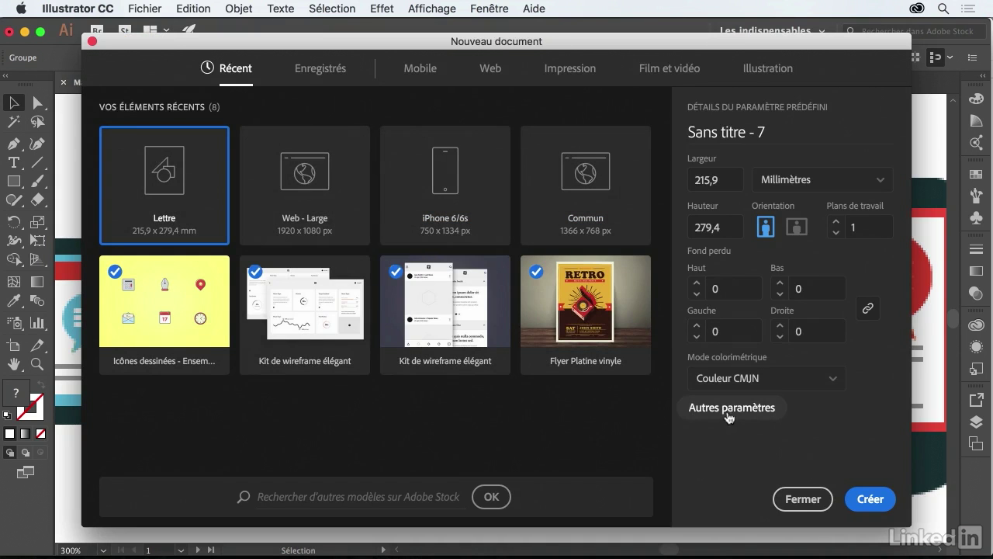
click(729, 411)
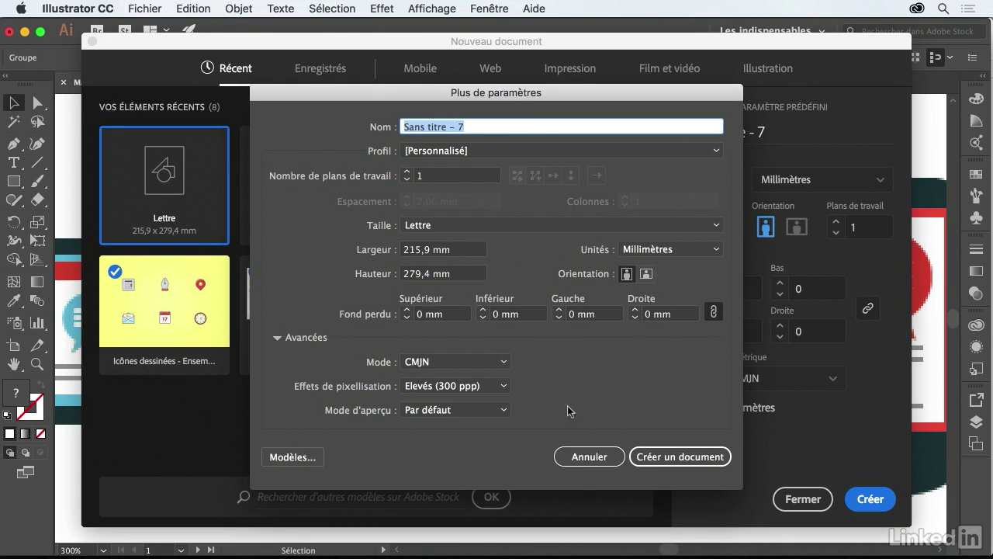
click(587, 456)
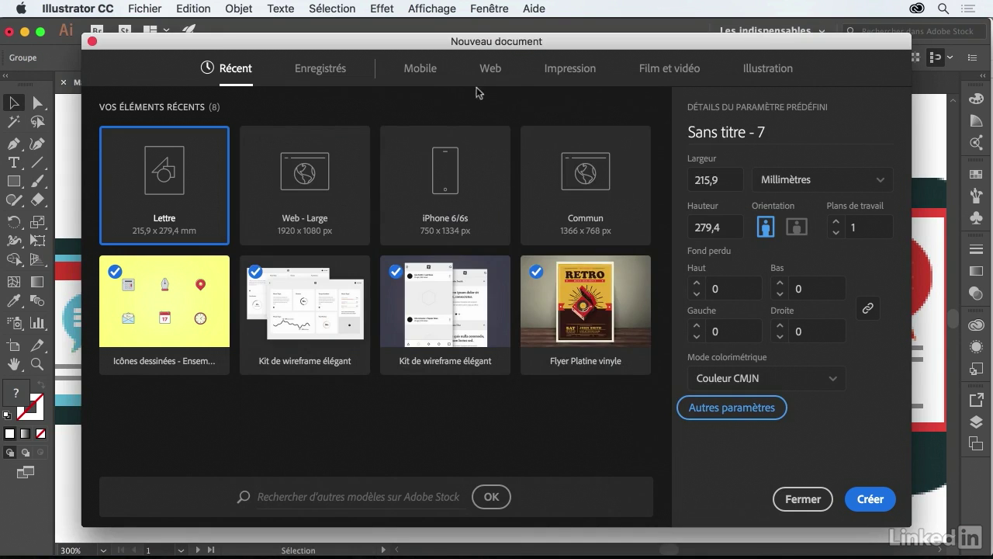
click(423, 71)
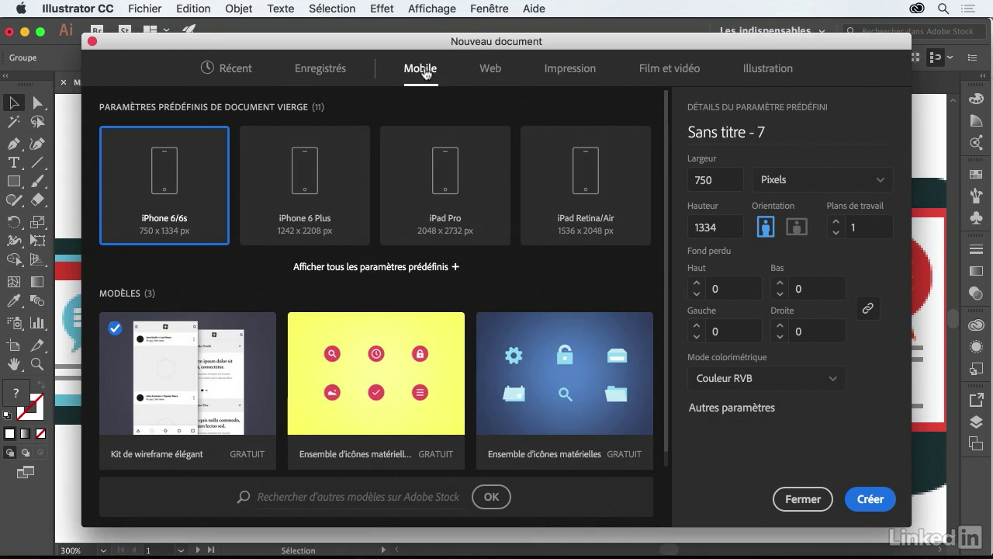
click(492, 71)
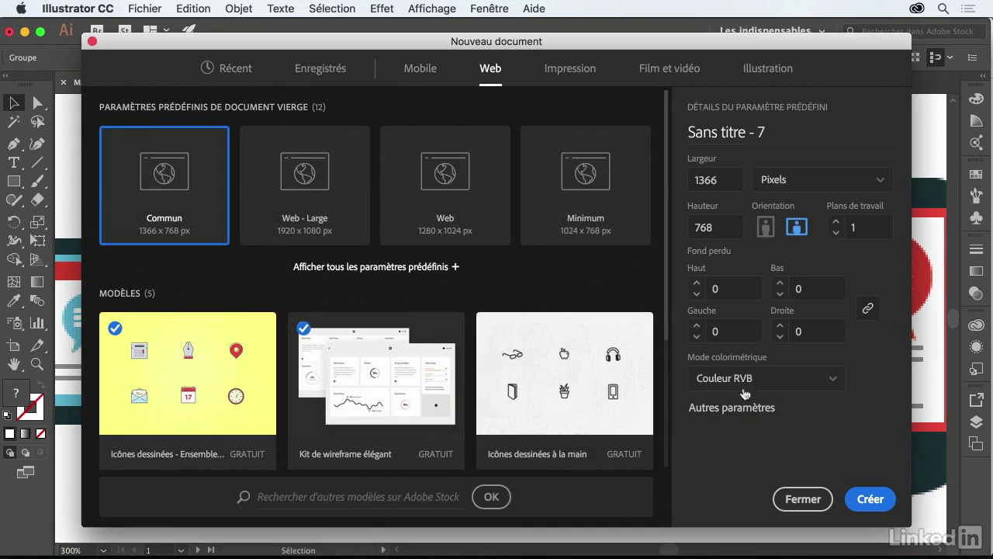
click(877, 502)
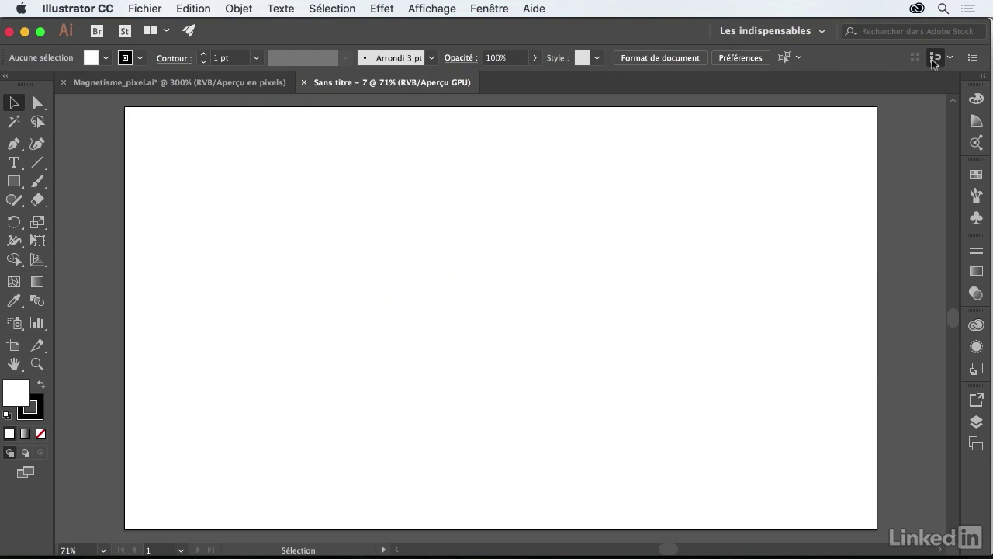
click(933, 59)
- Create a Mobile iPhone 6/6s document and a Print Lettre document
key(ctrl+n)
click(416, 71)
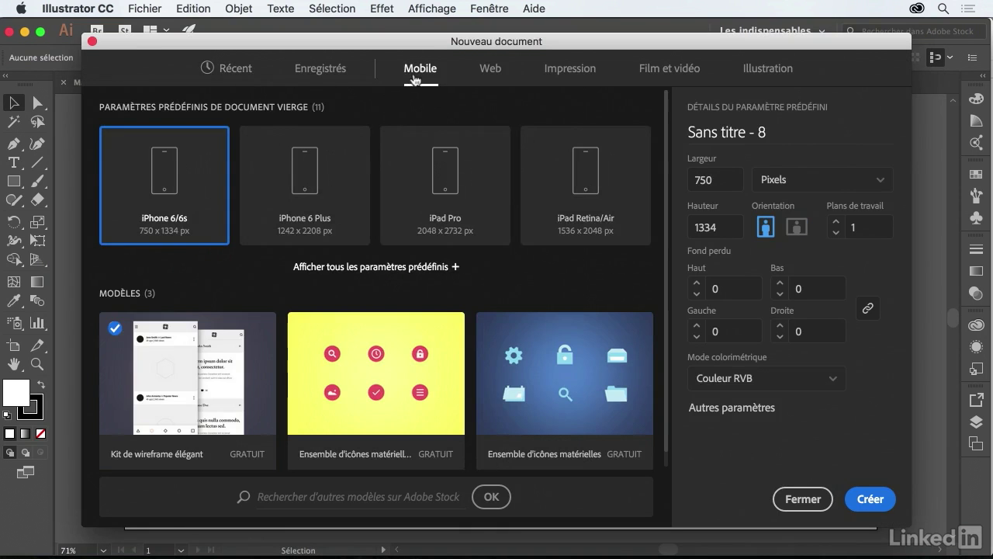
click(861, 497)
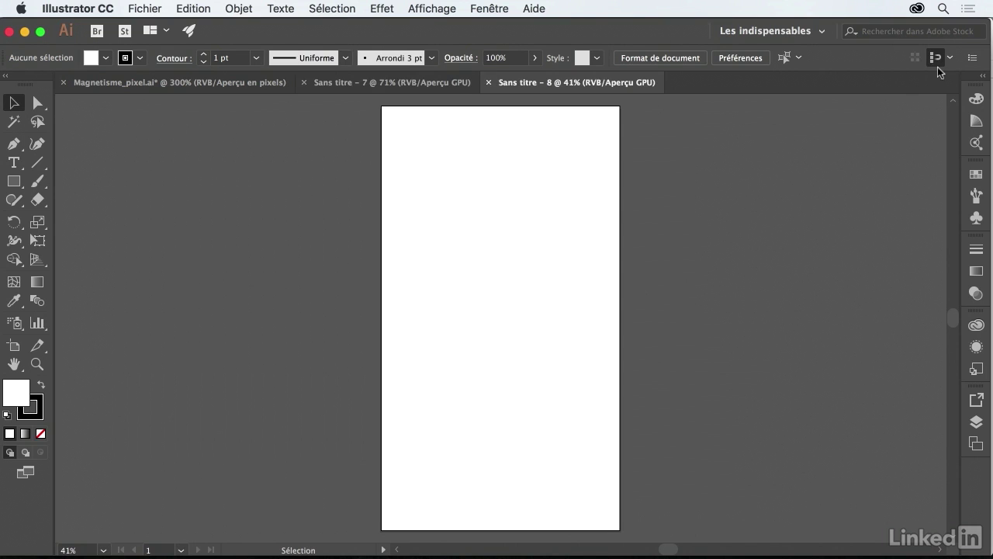
key(ctrl+n)
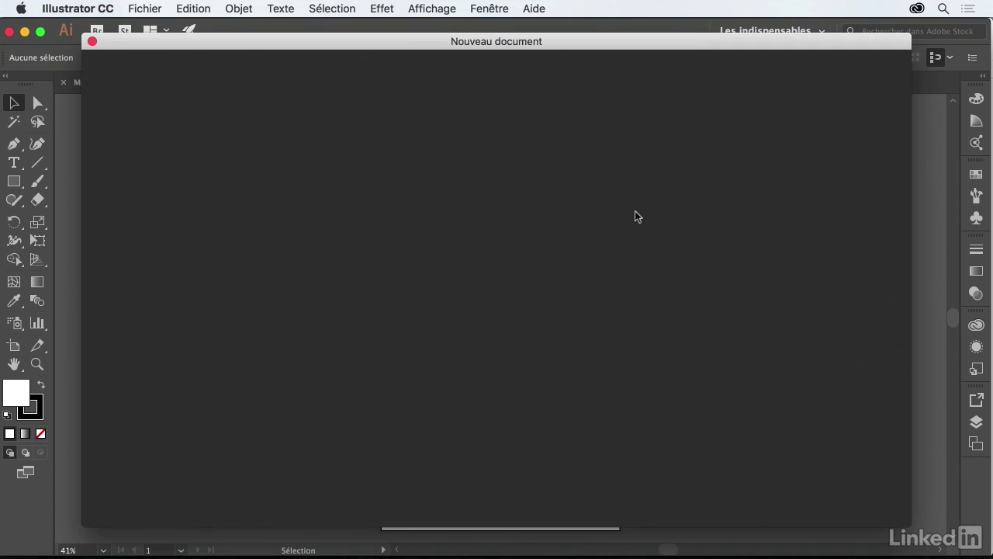
click(587, 74)
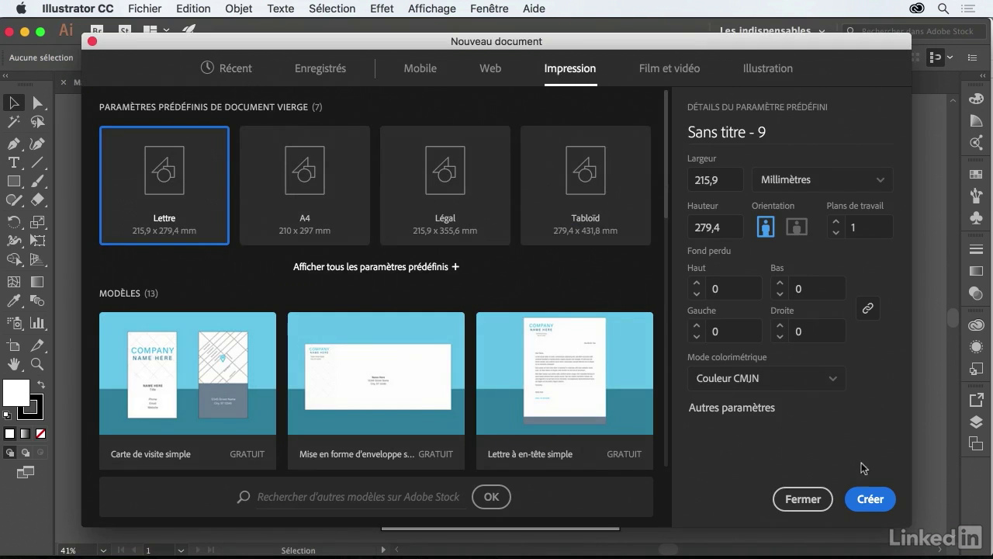
click(870, 501)
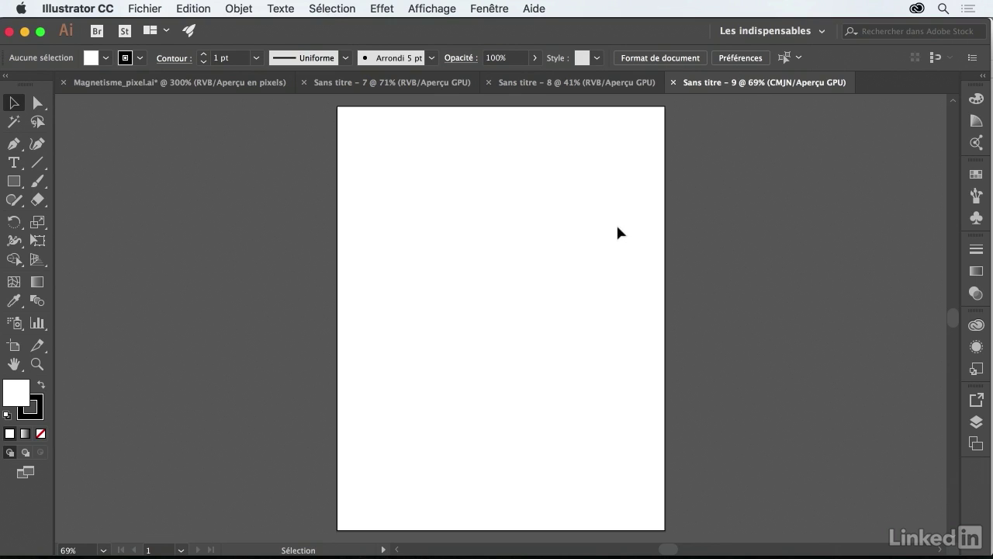
- Place the blue rectangle symbol on the artboard and align it to the pixel grid under Pixel Preview
click(976, 217)
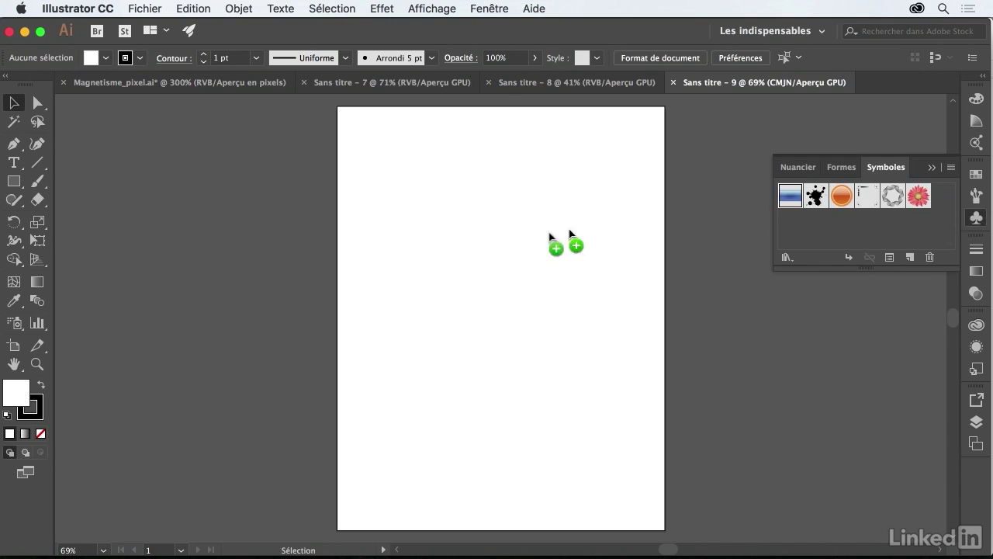
drag(789, 196, 520, 256)
drag(503, 222, 802, 368)
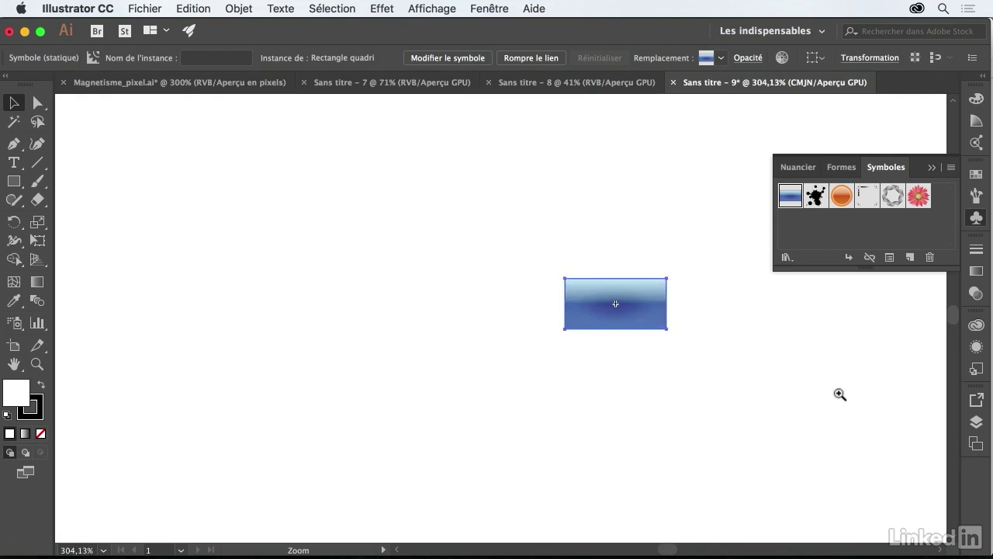
click(438, 9)
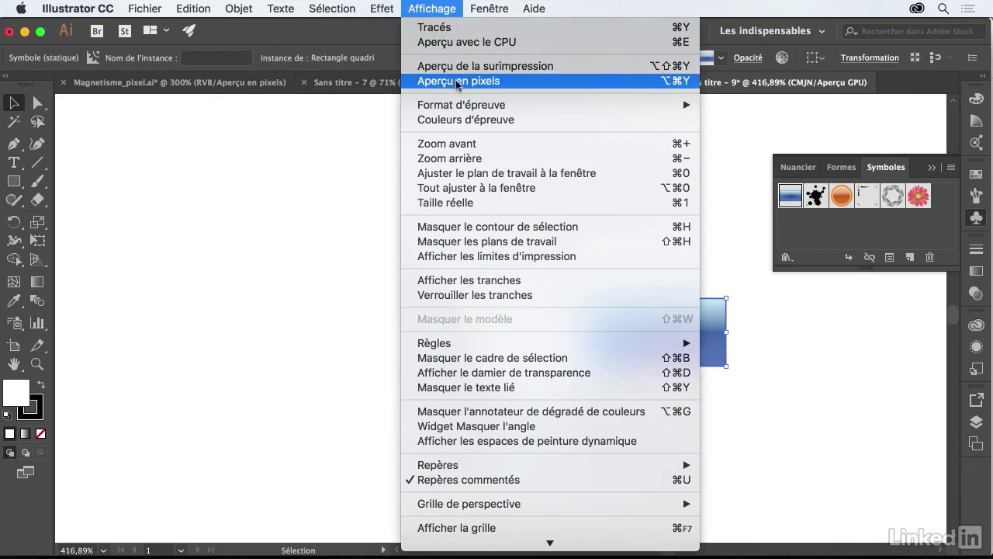
click(460, 78)
click(916, 58)
- Zoom in on the rectangle's top edge, then switch back to Magnetisme_pixel.ai
drag(680, 278, 625, 304)
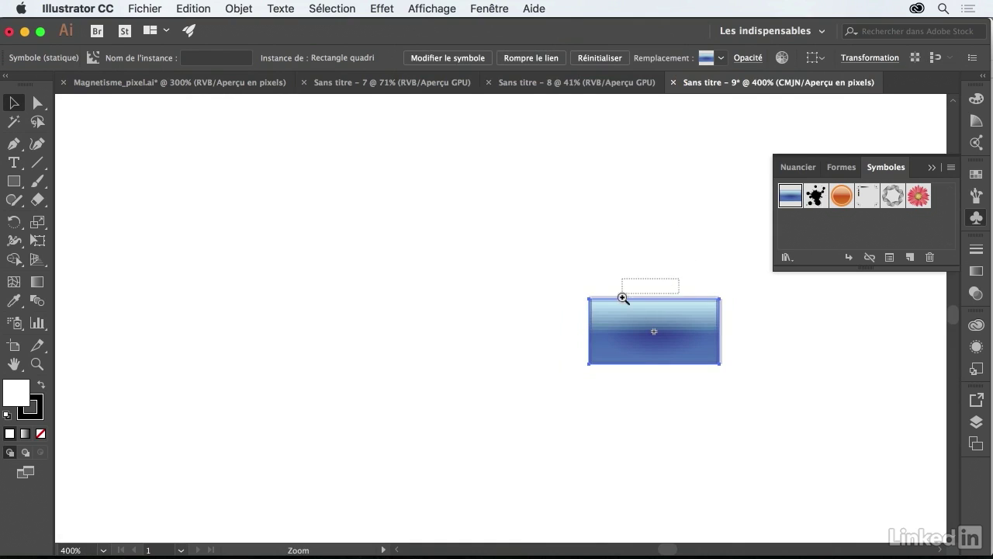
key(super)
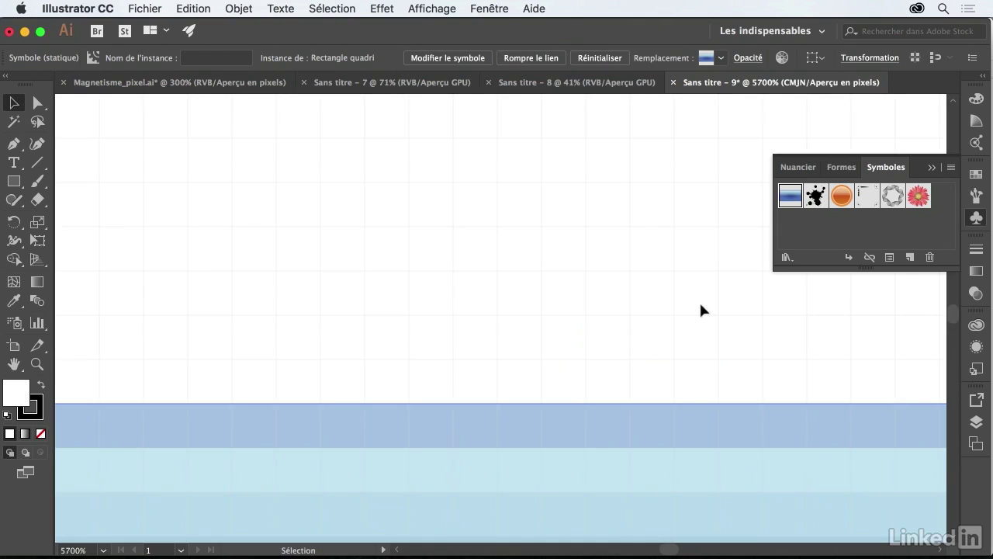
click(204, 83)
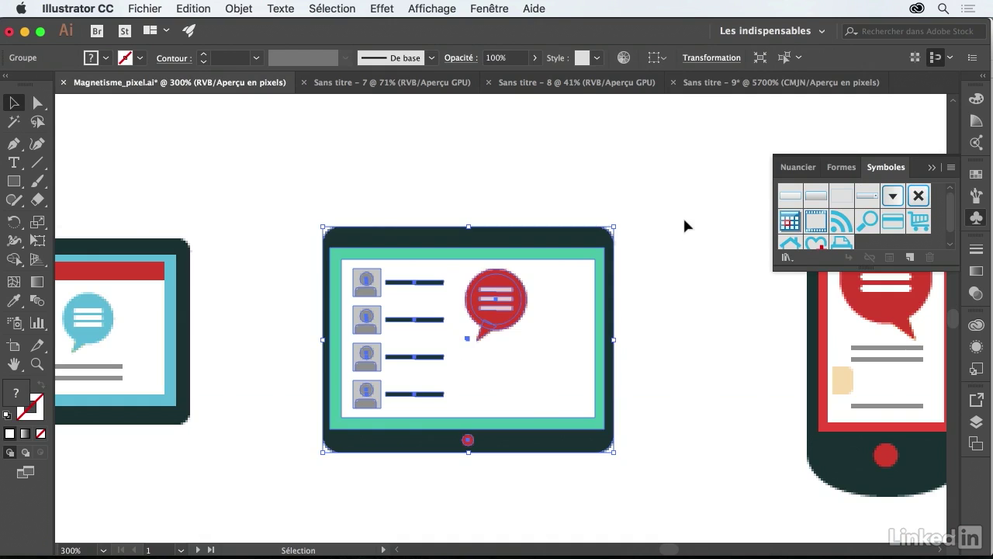
- Move and nudge the tablet's top edge segment with Direct Selection so it sits on whole pixels
click(13, 181)
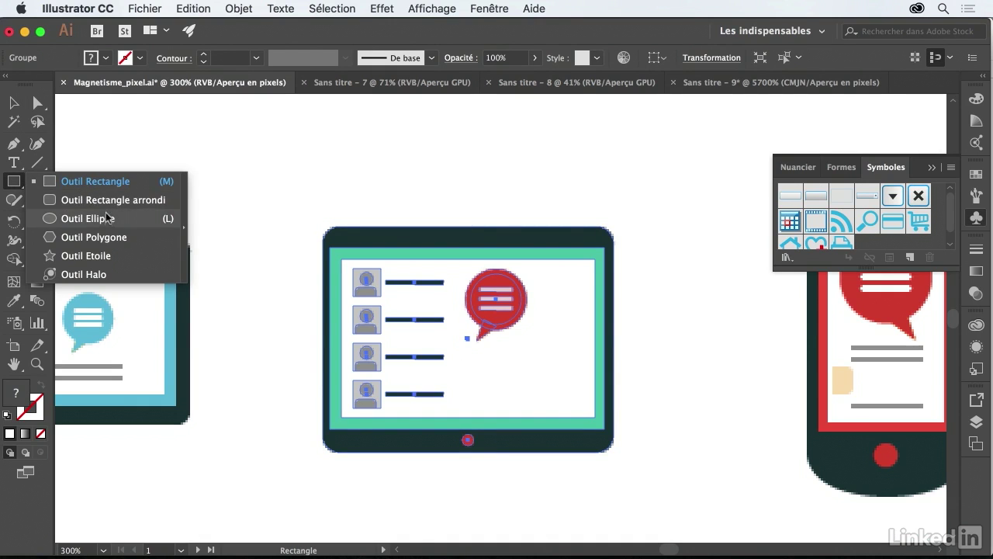
click(38, 162)
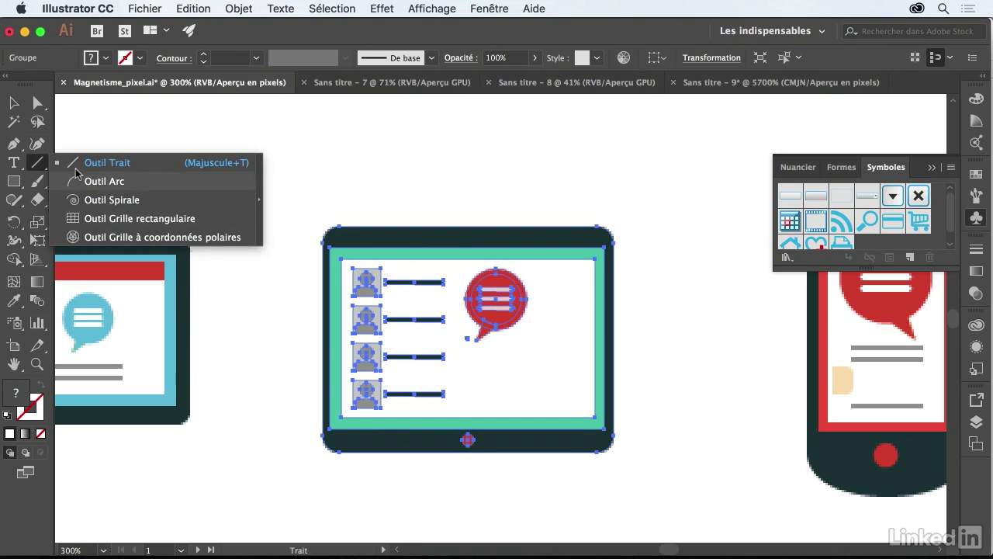
click(38, 162)
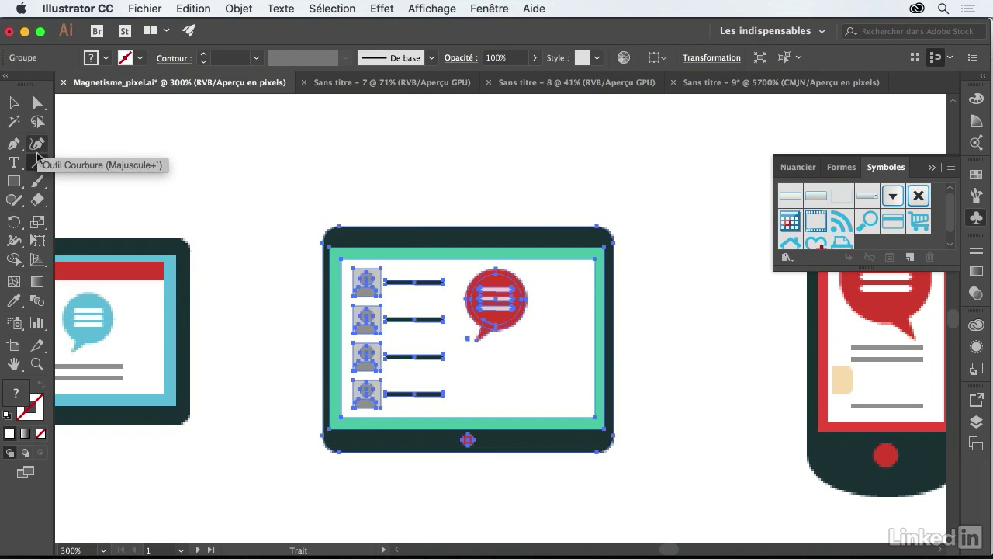
click(38, 104)
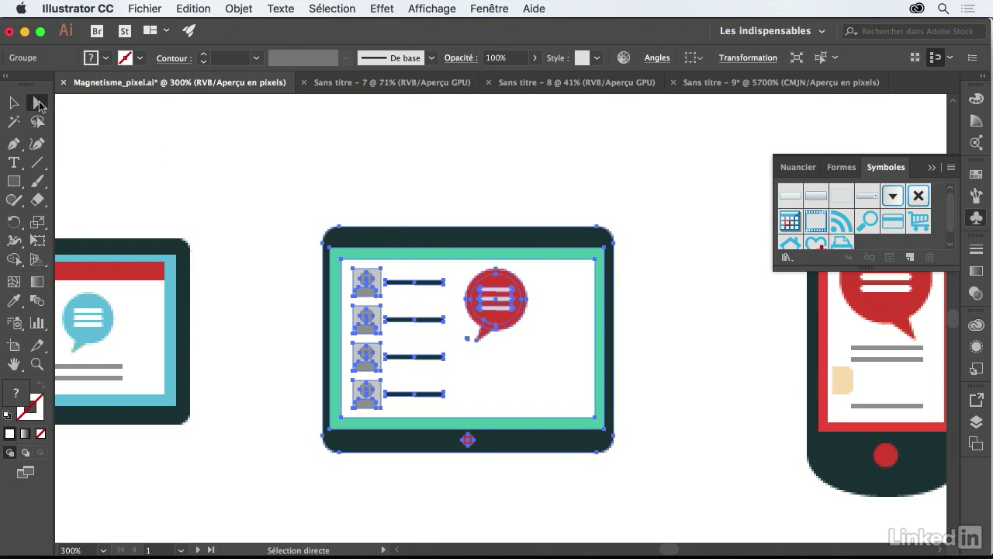
click(510, 211)
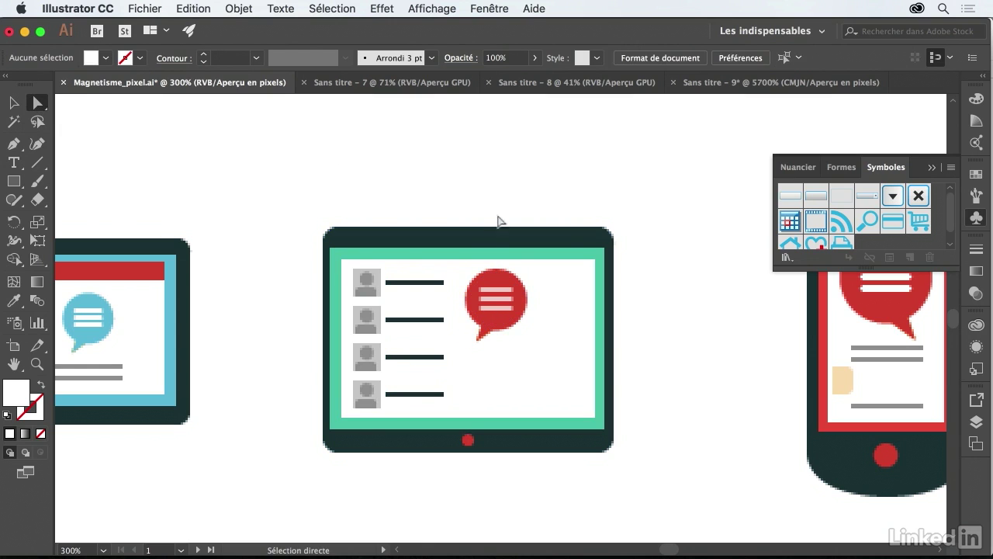
drag(490, 229, 490, 206)
drag(348, 198, 477, 265)
drag(434, 164, 442, 212)
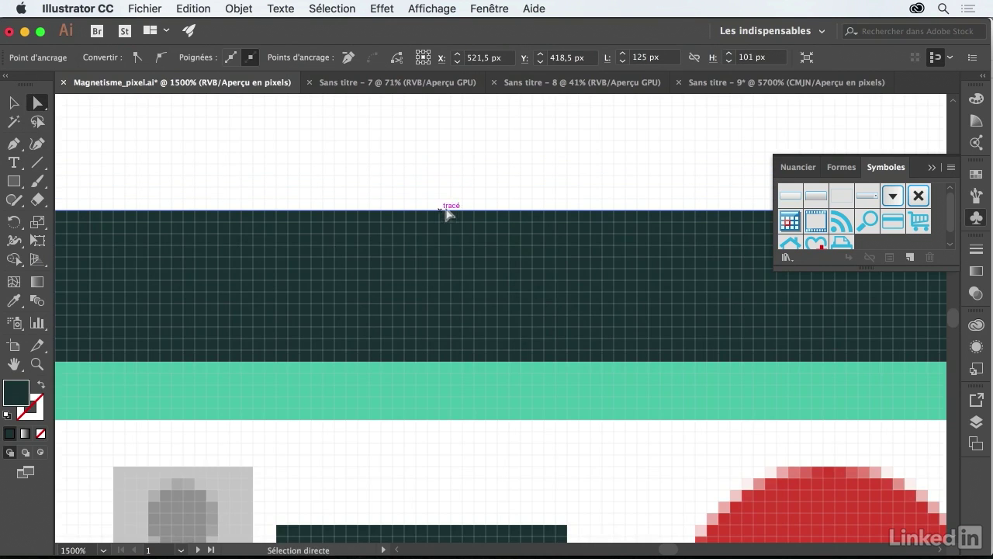
key(super+minus)
key(super+minus)
key(super+minus)
key(super+minus)
key(super+minus)
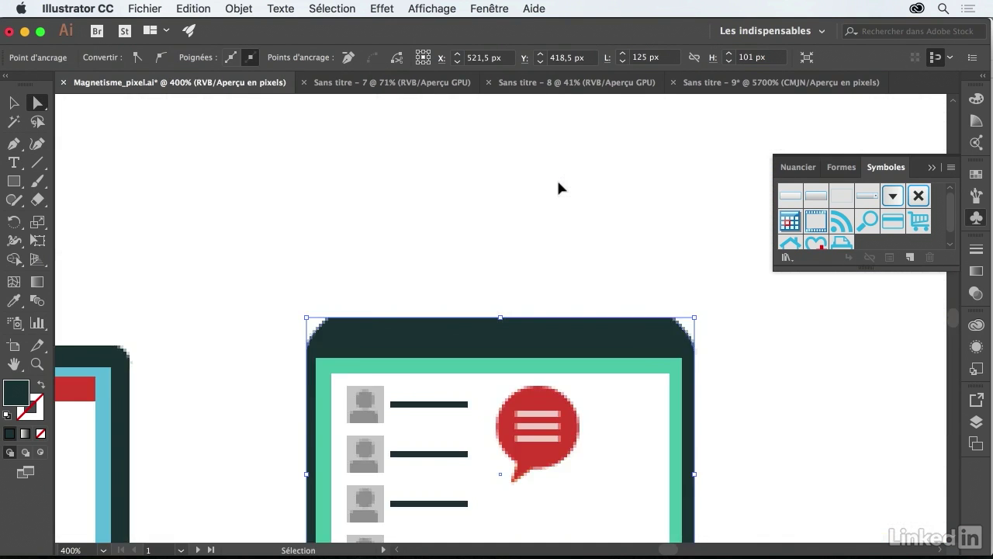
scroll(522, 202, down, 1)
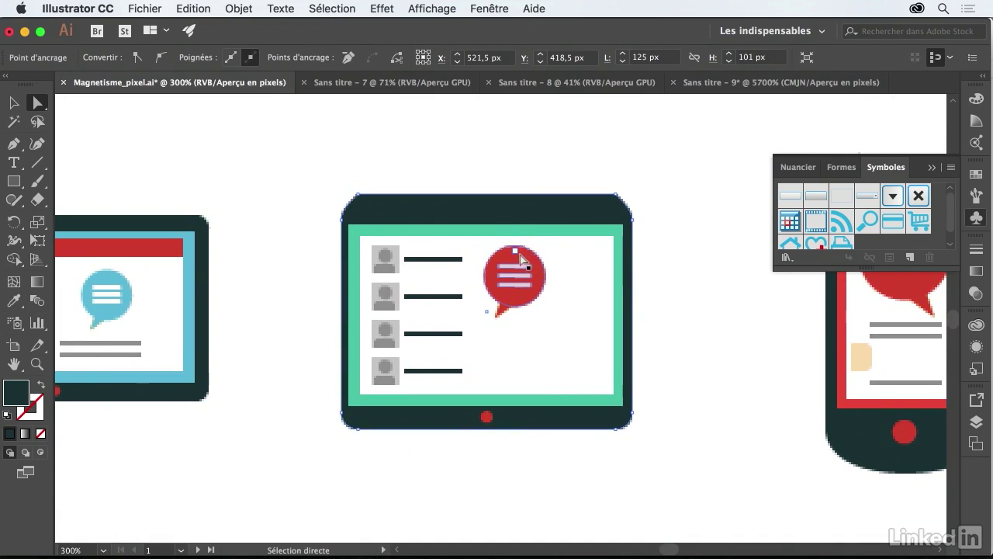
key(Up)
key(Up)
key(Up)
key(Up)
key(Up)
key(Up)
key(Down)
key(Down)
key(Down)
key(Down)
key(Down)
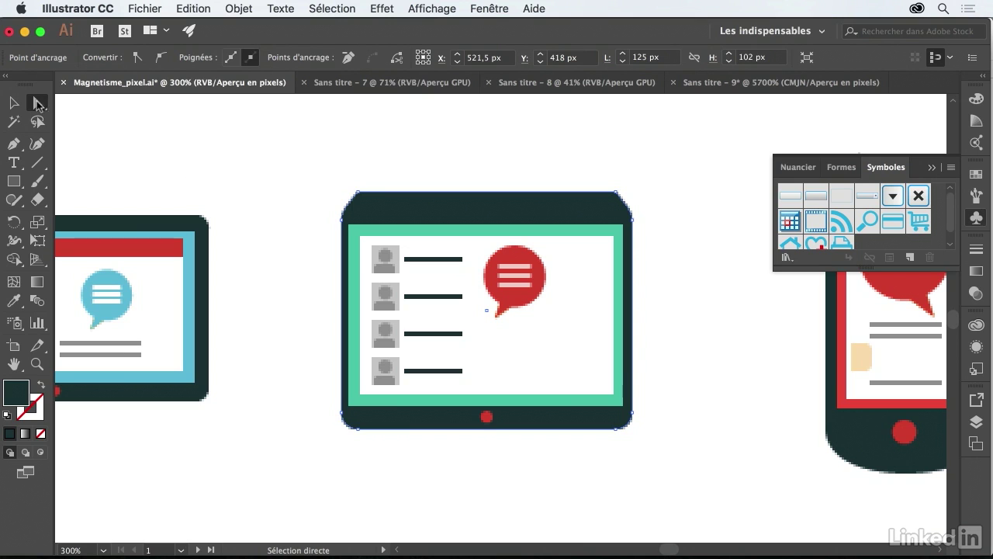
- Round the white screen's lower-left corner to about 10.35 px, then deselect and show both artboards
drag(326, 412, 381, 443)
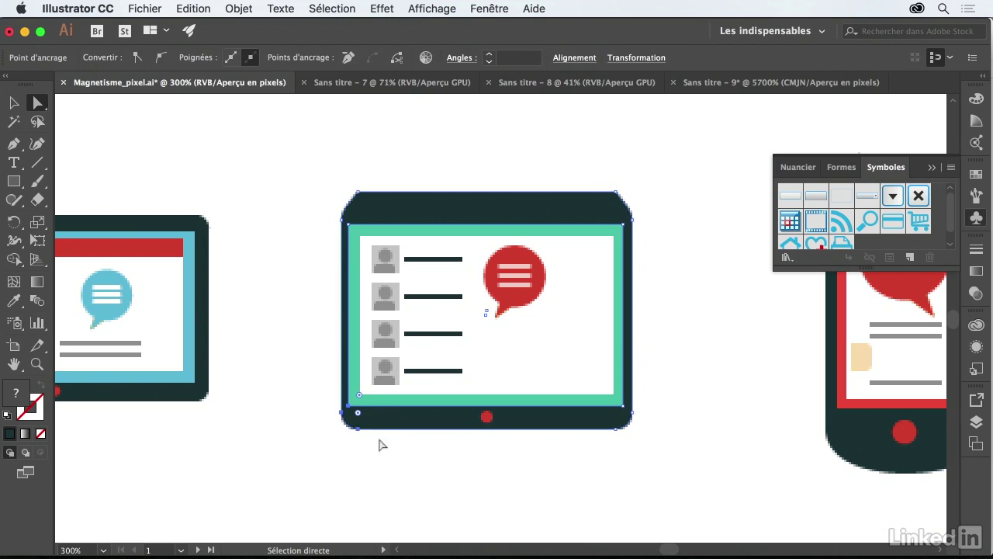
click(368, 477)
click(360, 394)
drag(368, 385, 379, 391)
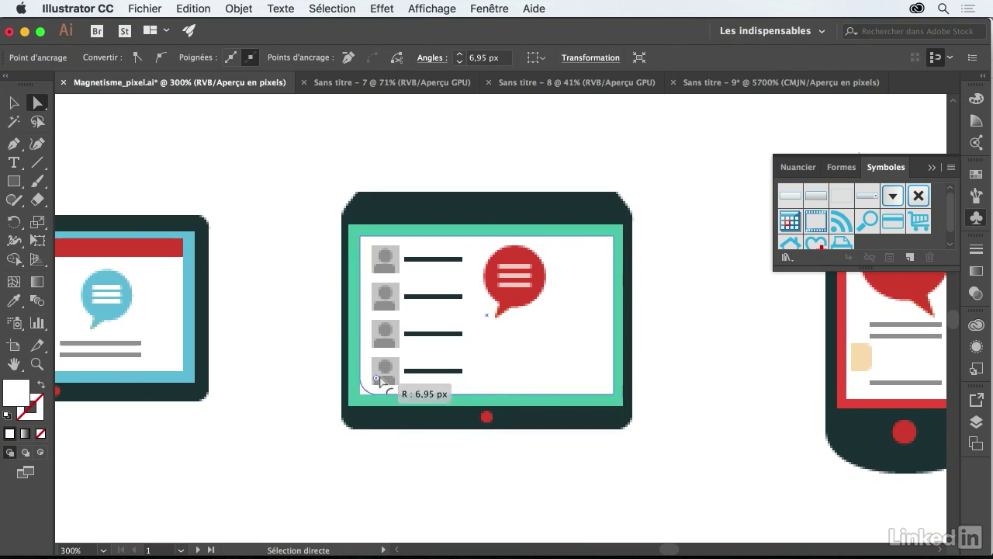
click(295, 361)
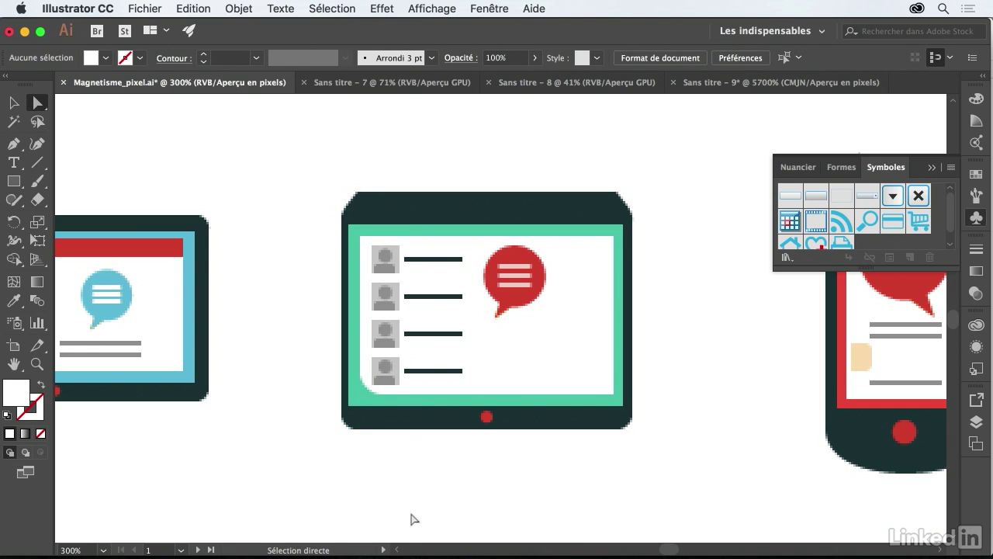
key(ctrl)
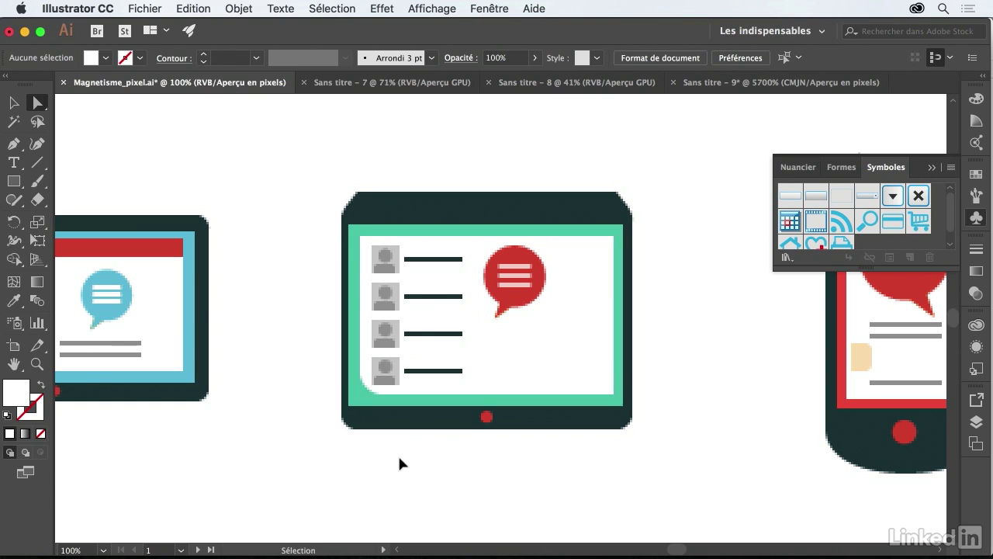
key(ctrl+1)
- Shift the photo's artboard (Plan de travail 2) slightly right and align it to the pixel grid
drag(612, 204, 492, 295)
drag(558, 288, 478, 318)
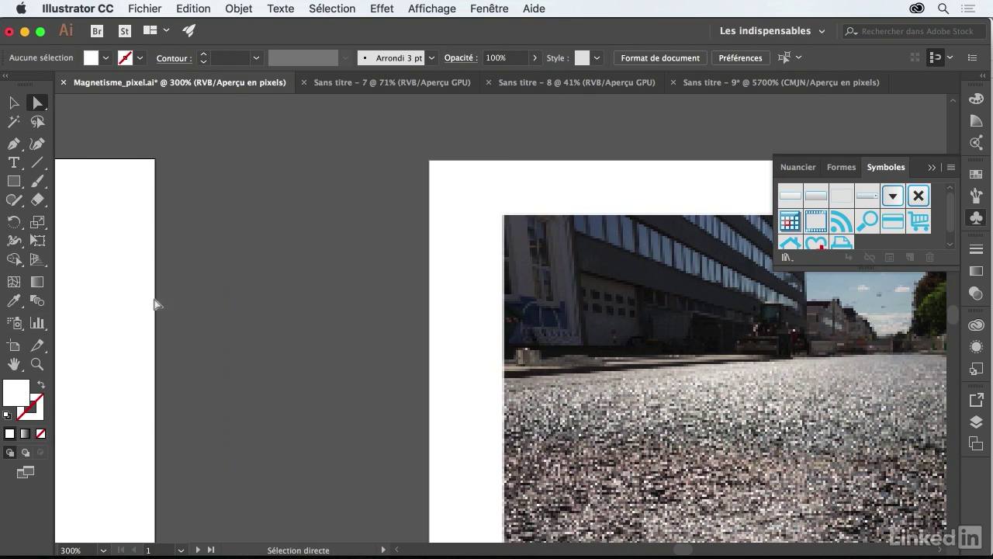
click(14, 345)
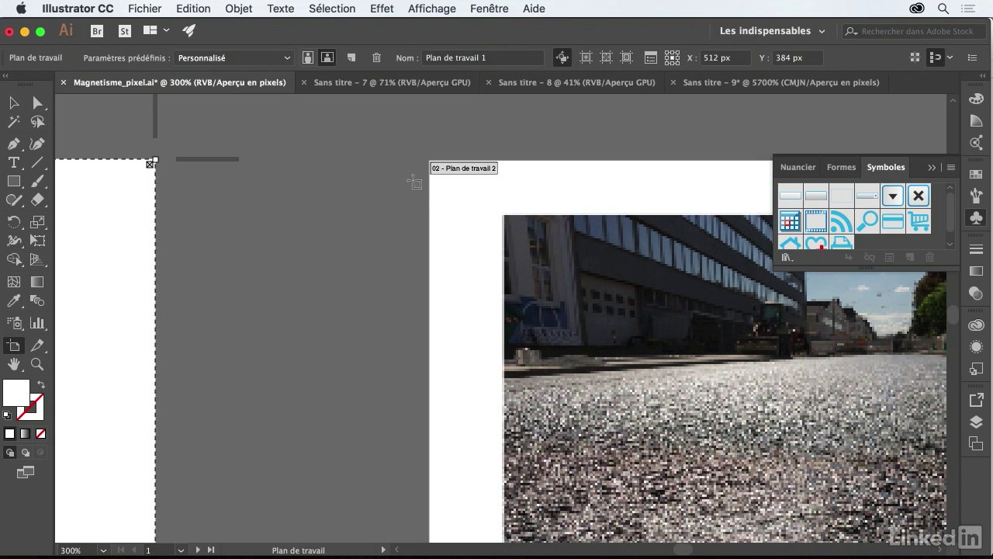
drag(409, 148, 527, 246)
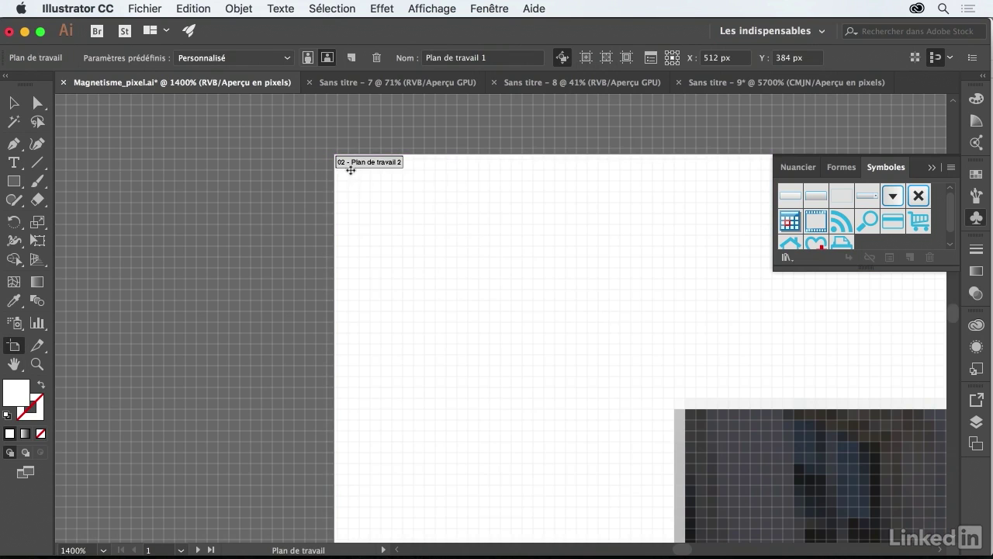
drag(364, 186, 383, 215)
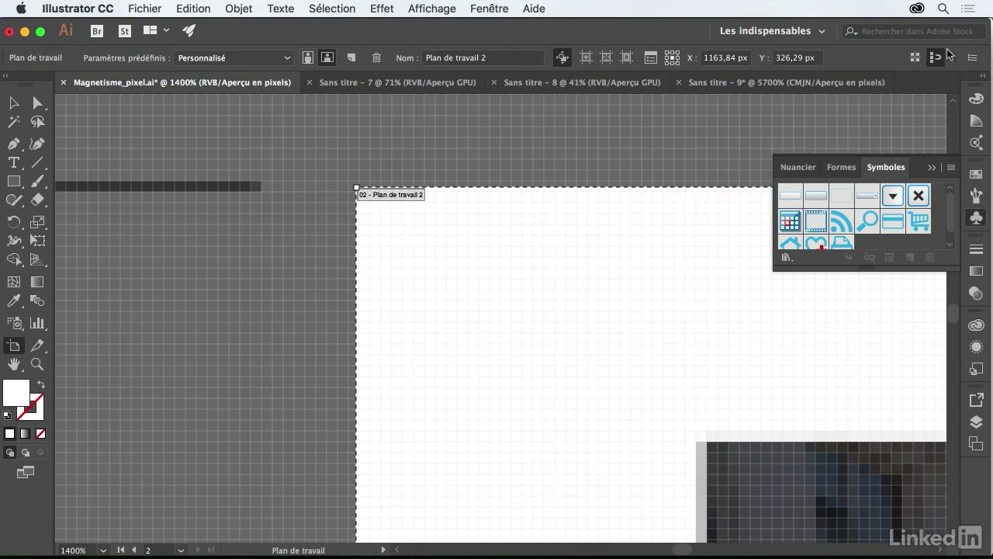
click(915, 57)
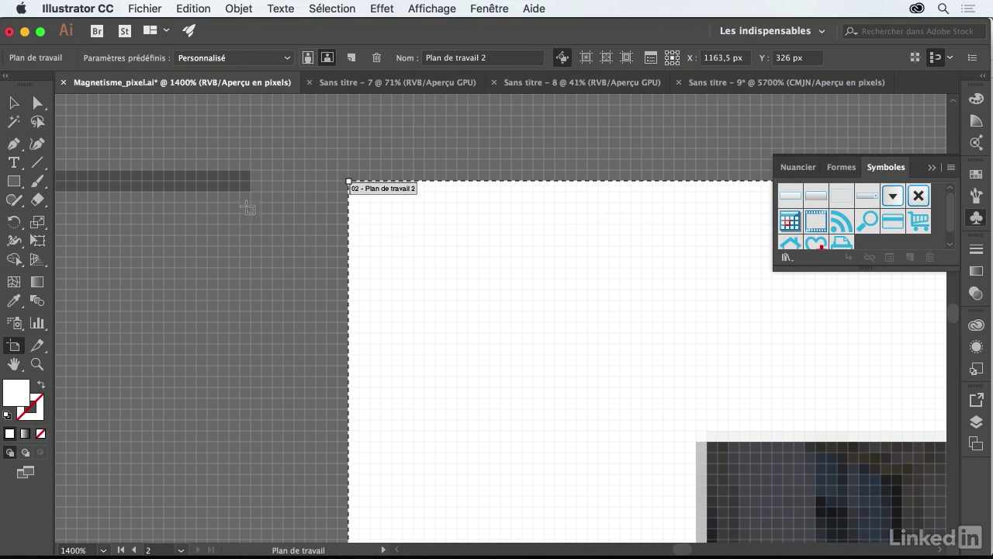
- Draw a small third artboard left of the photo artboard, then select the street photo
drag(198, 126, 317, 269)
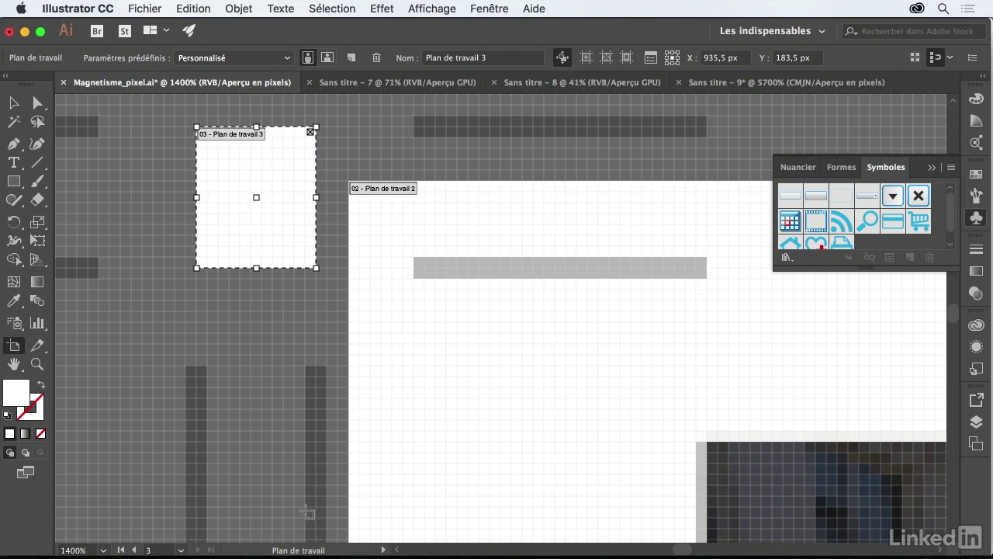
click(14, 103)
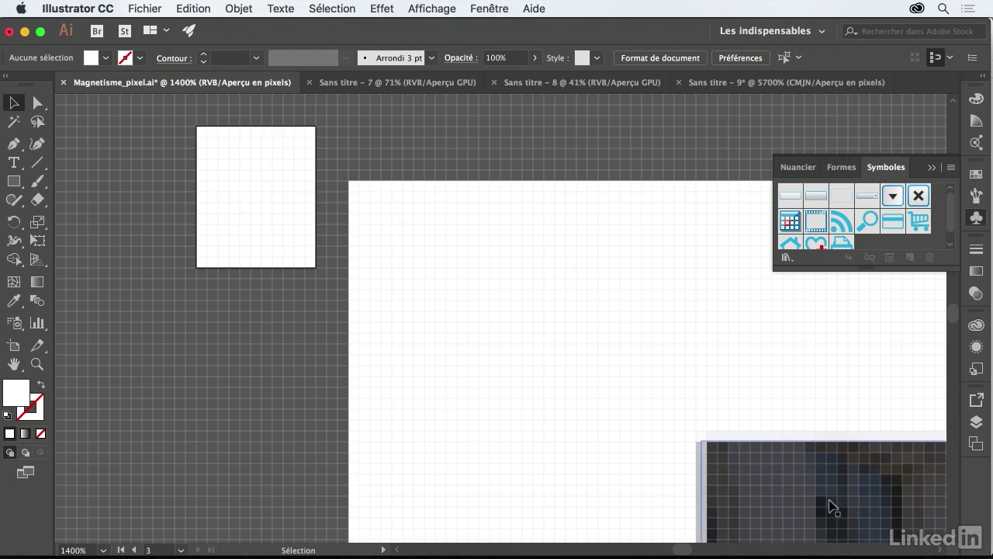
key(ctrl+1)
drag(761, 367, 658, 378)
drag(611, 264, 629, 264)
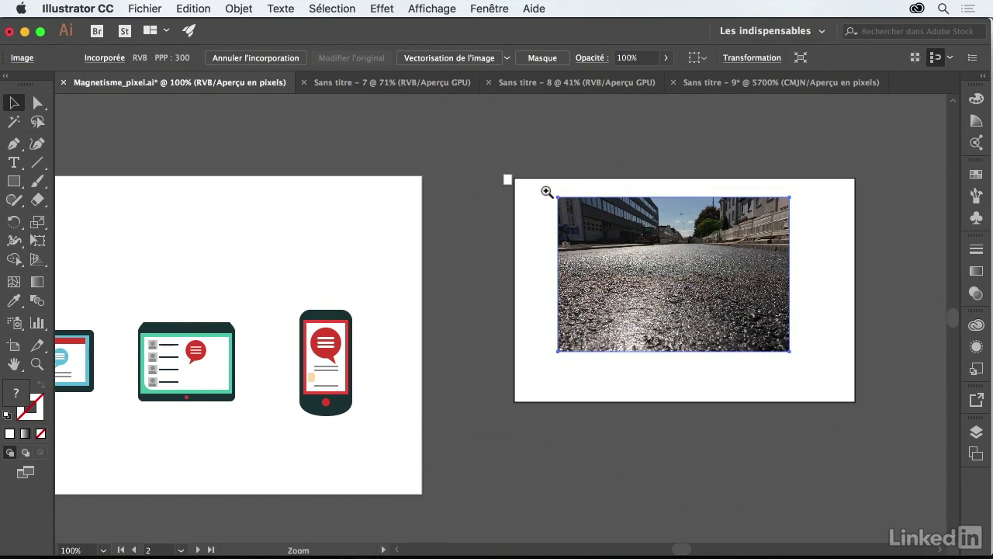
- Move the street photo's edge onto a pixel line and align it to the pixel grid
drag(546, 191, 696, 306)
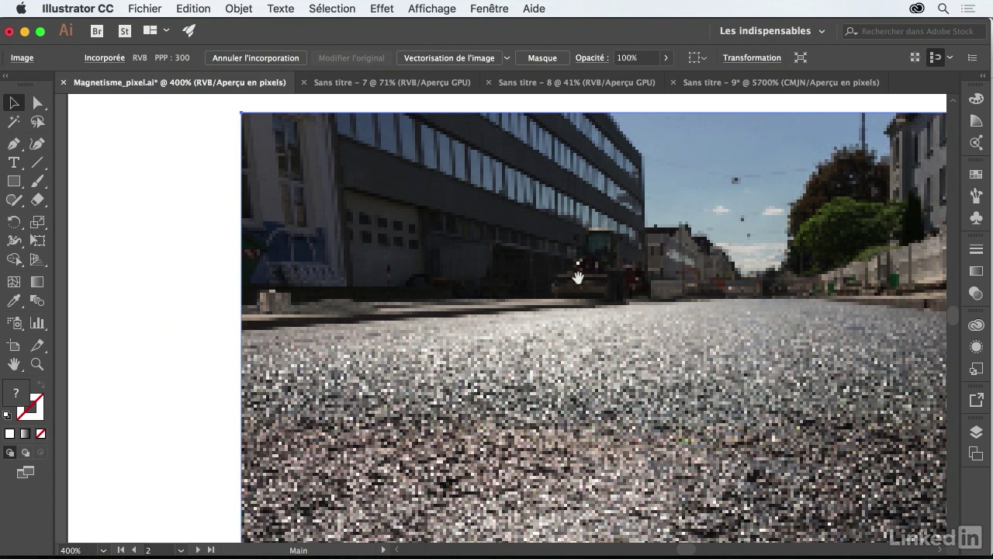
drag(464, 285, 578, 396)
drag(306, 199, 492, 348)
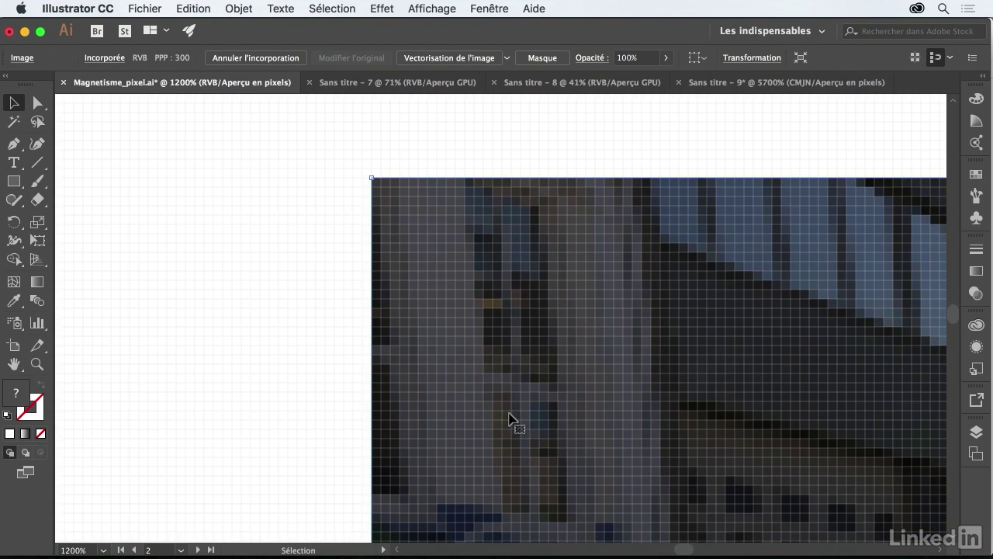
drag(412, 200, 430, 228)
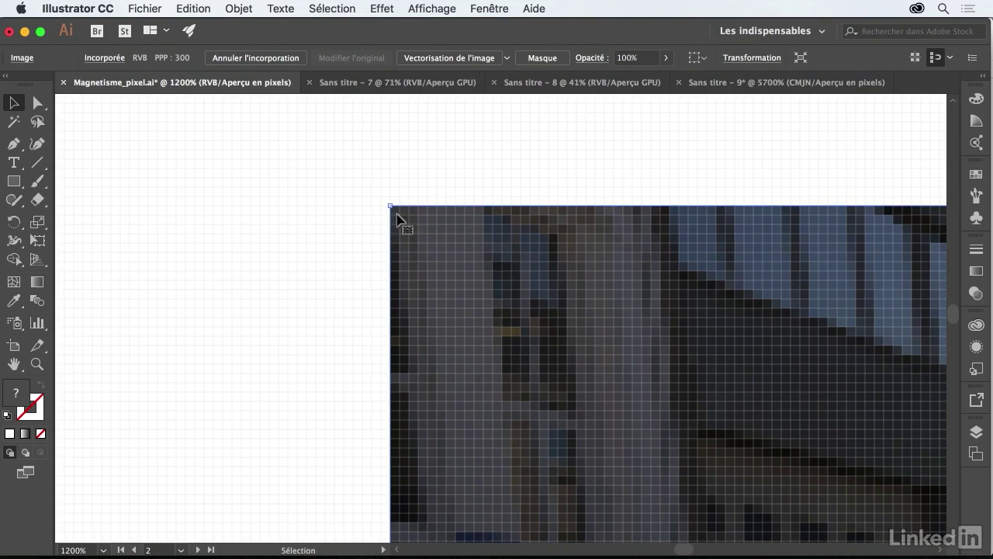
mouse_move(463, 235)
mouse_down()
mouse_move(473, 217)
mouse_move(407, 223)
mouse_up()
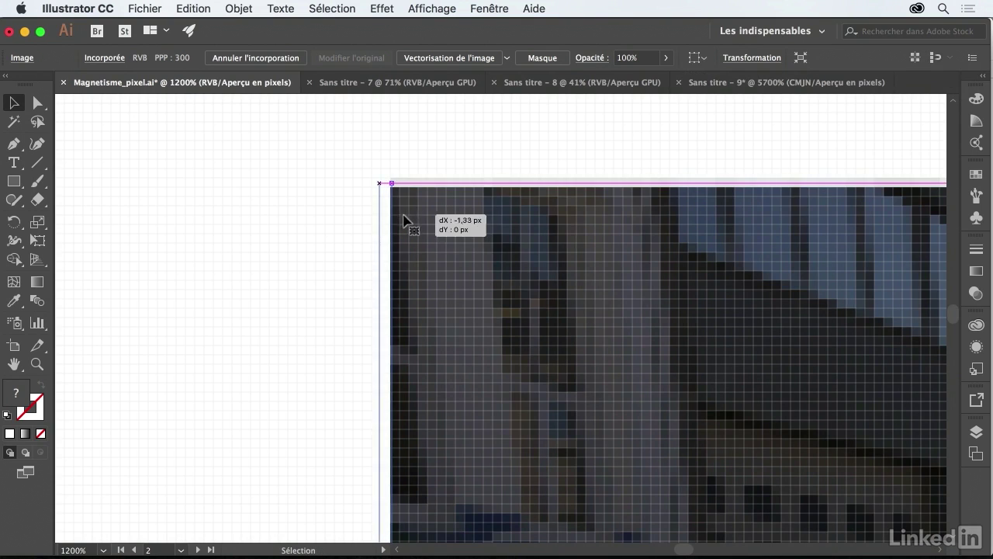
click(933, 59)
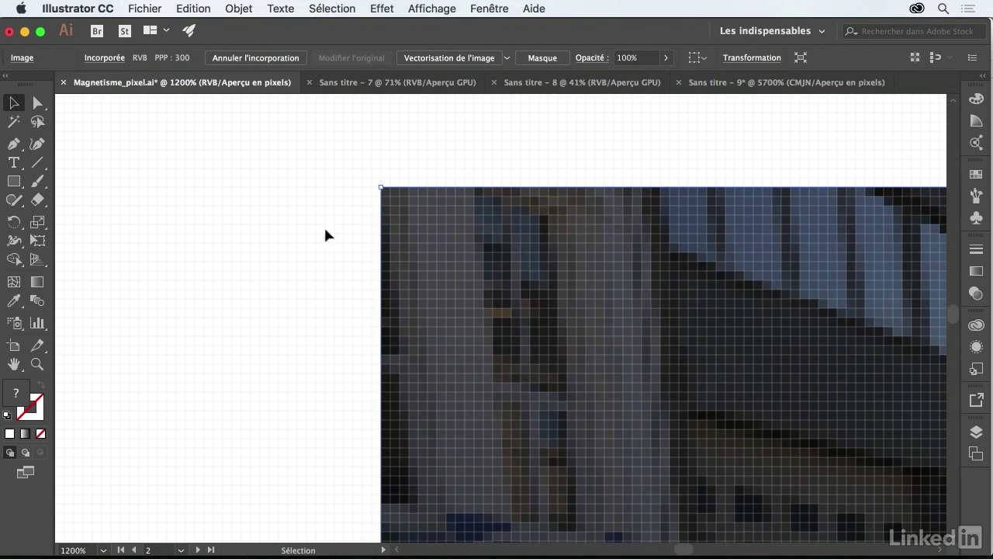
click(363, 241)
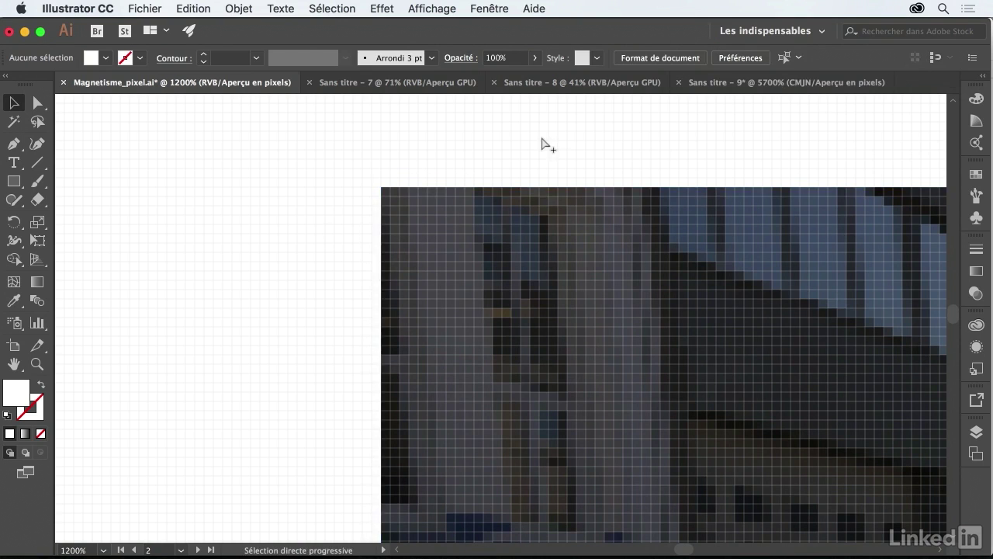
key(ctrl+1)
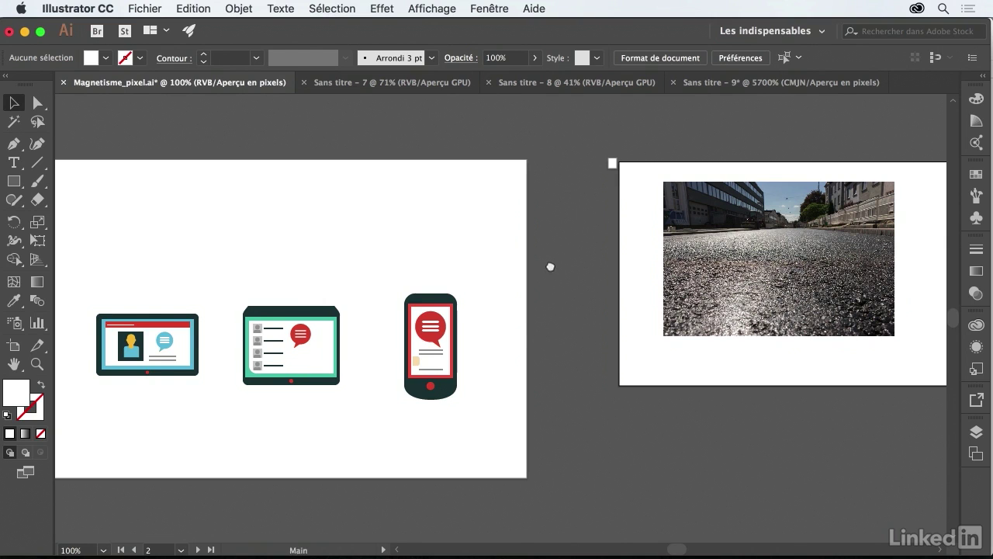
scroll(582, 249, right, 1)
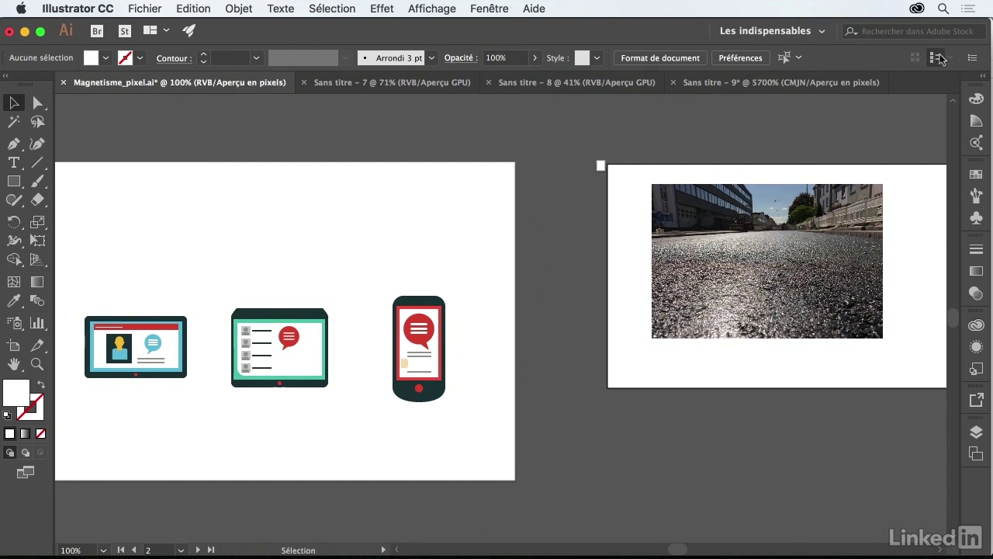